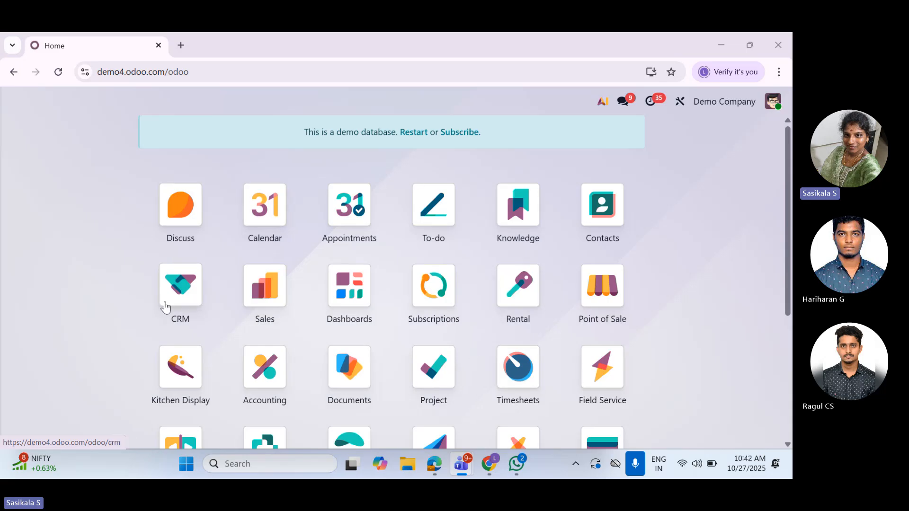
Open the Purchase app and go to the list of requests for quotation
scroll(303, 327, "down", 2)
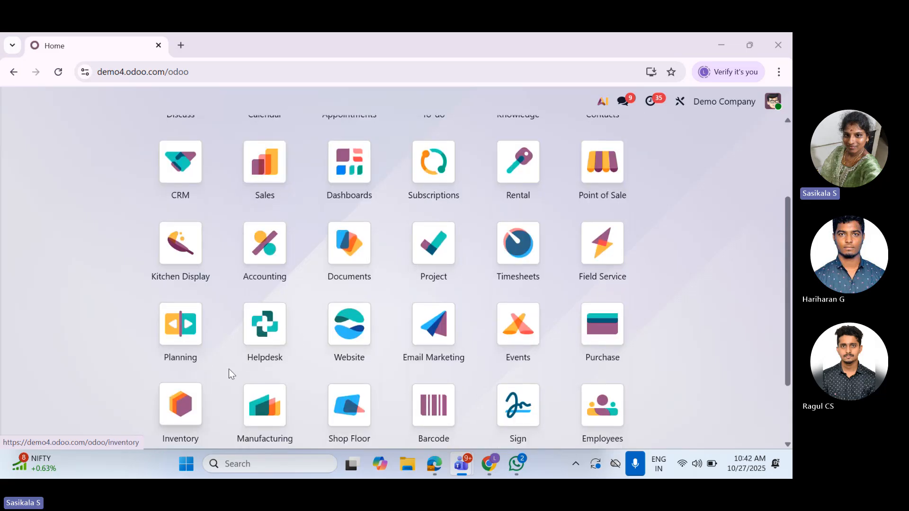
scroll(331, 360, "down", 2)
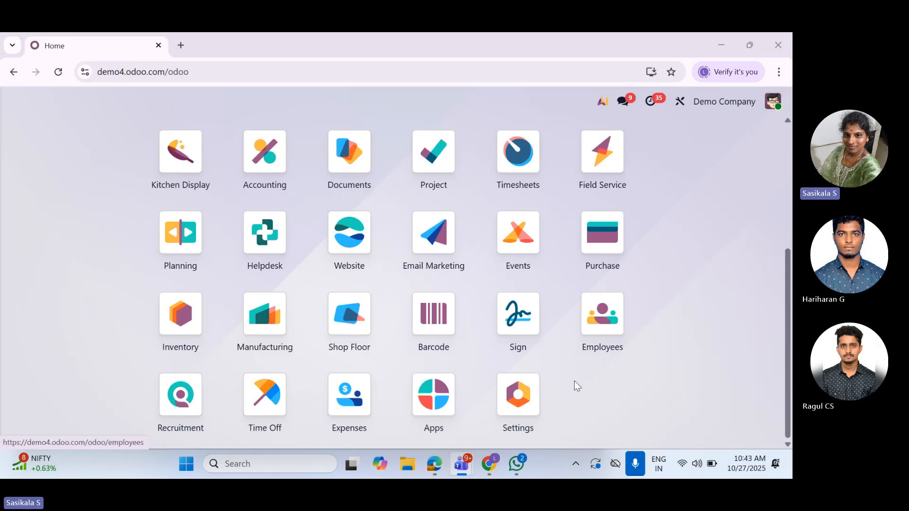
left_click(605, 294)
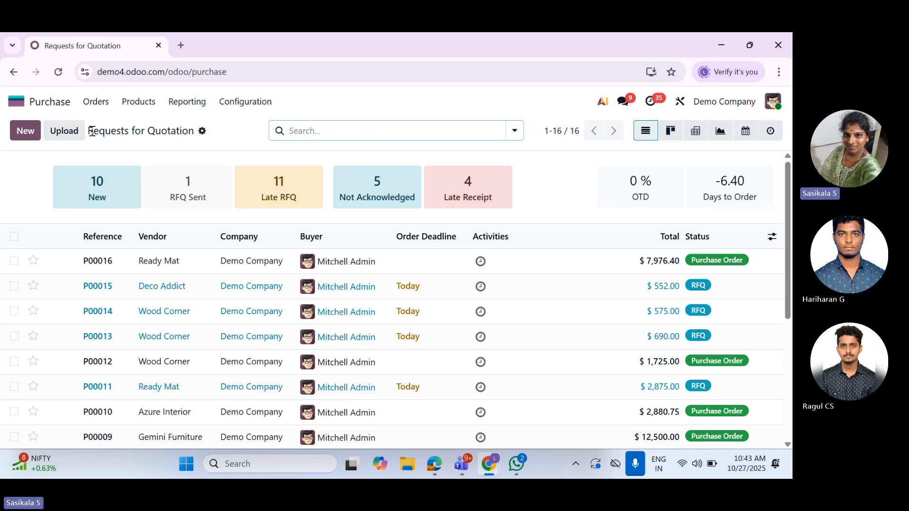
left_click(98, 103)
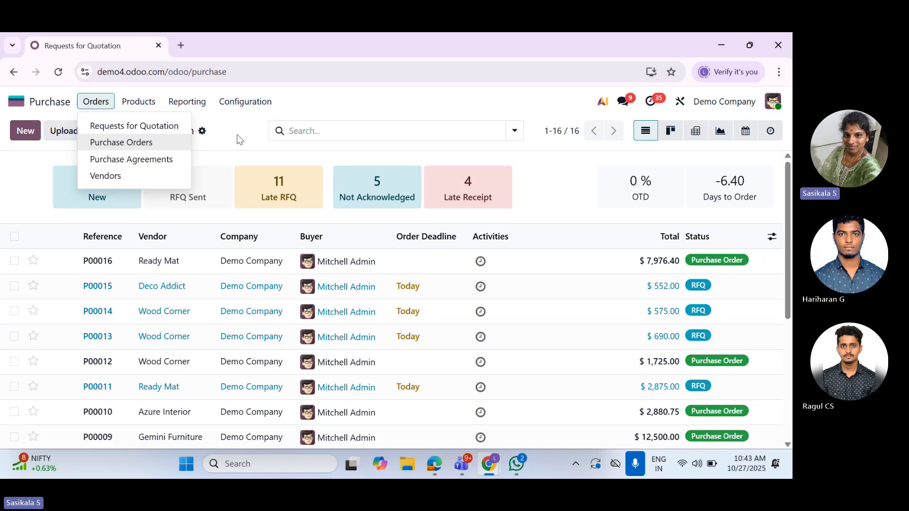
left_click(189, 142)
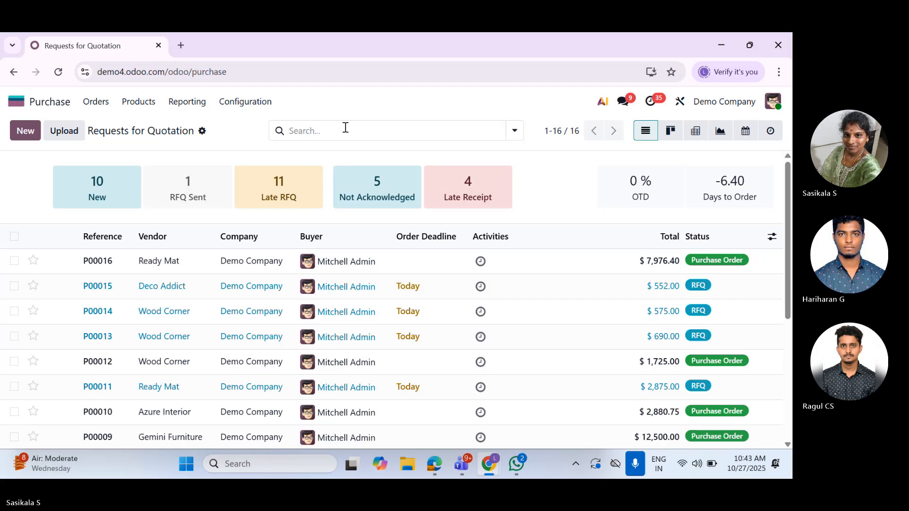
left_click(93, 104)
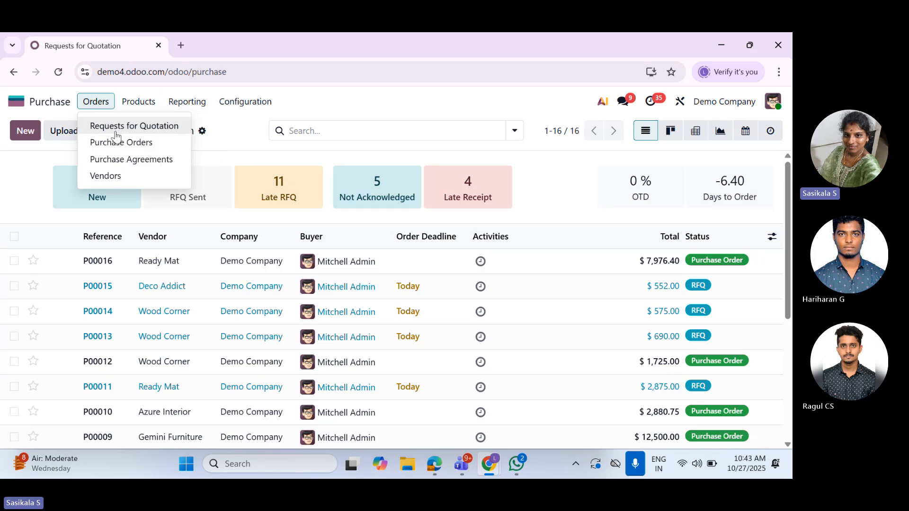
left_click(168, 126)
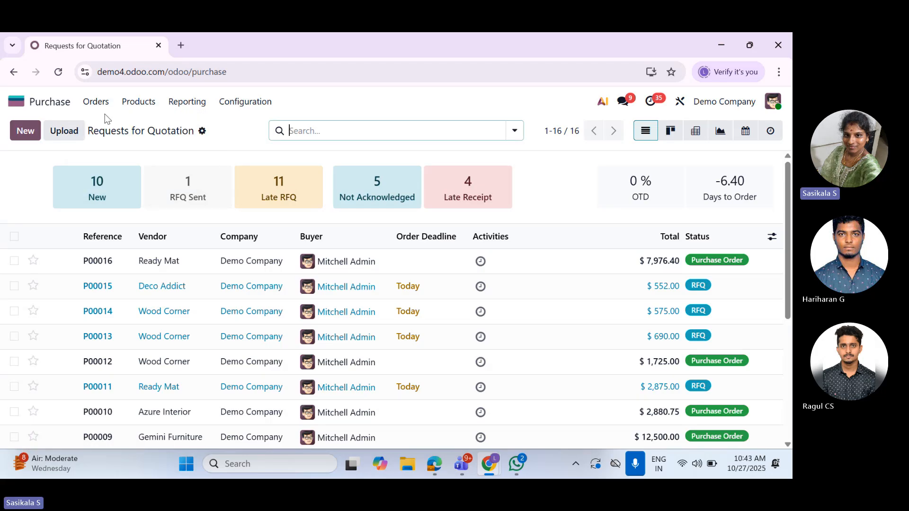
Start a new request for quotation with Ready Mat as the vendor and check the available agreements
left_click(26, 135)
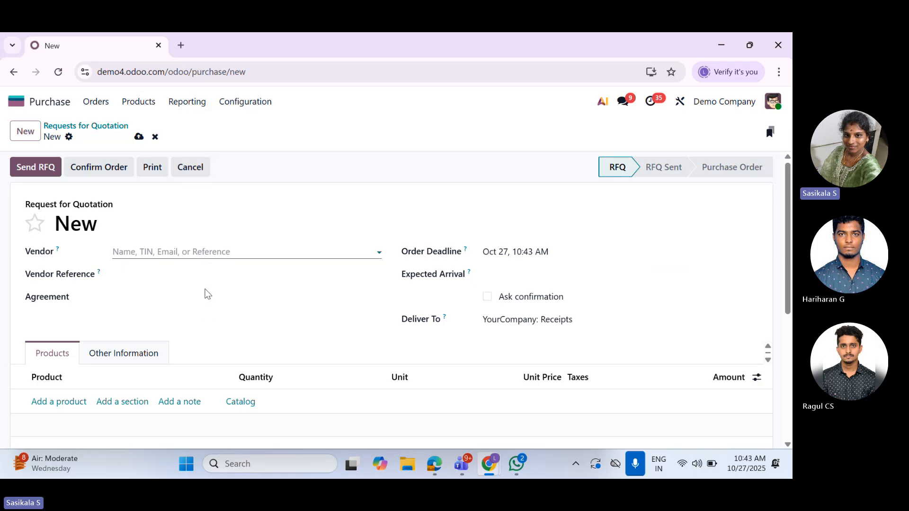
left_click(166, 251)
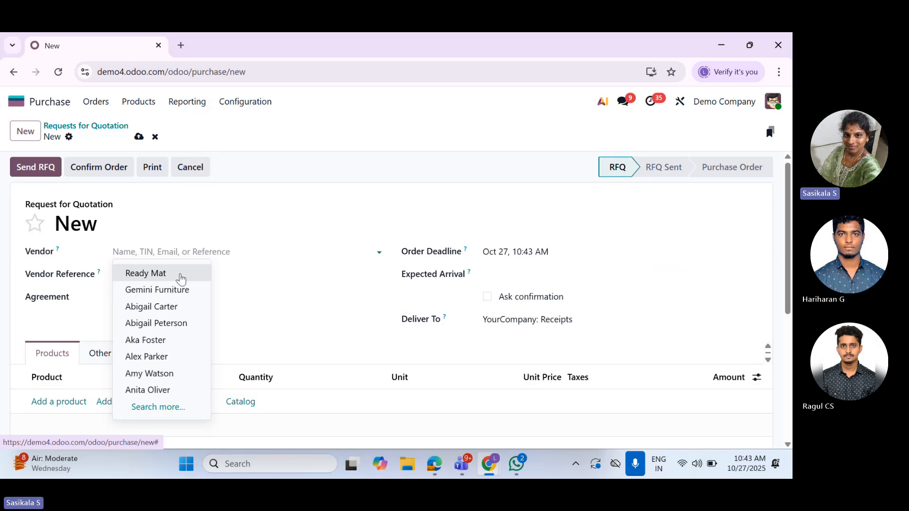
left_click(180, 274)
left_click(191, 272)
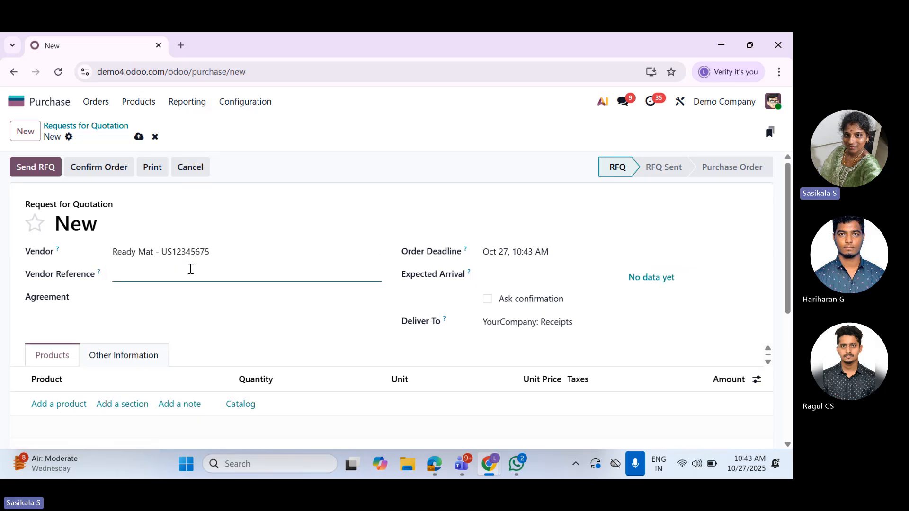
left_click(203, 299)
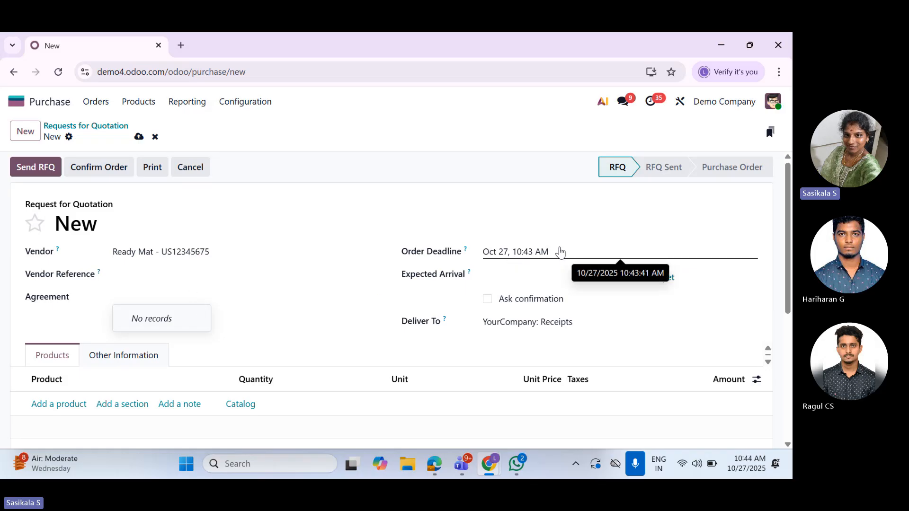
Set the order deadline to October 31 and the expected arrival to October 29, 2025 at 10:00 AM
left_click(560, 252)
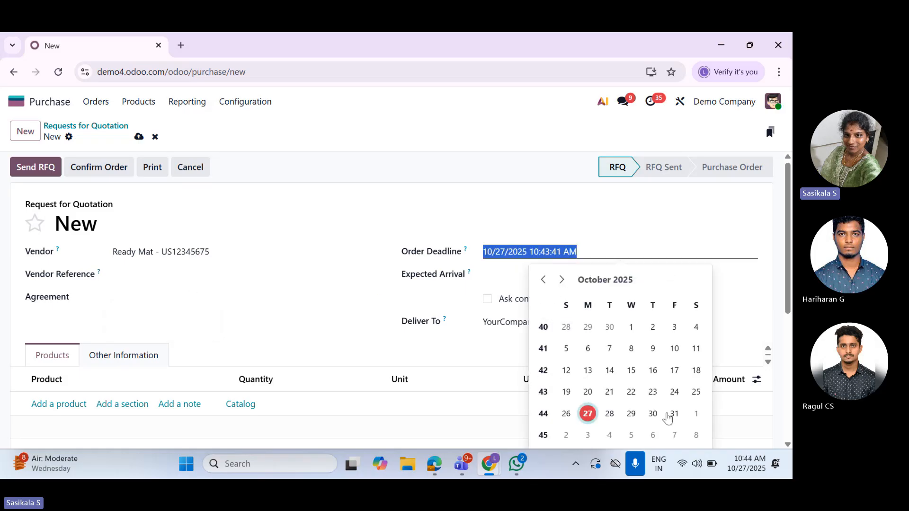
left_click(674, 413)
left_click(437, 349)
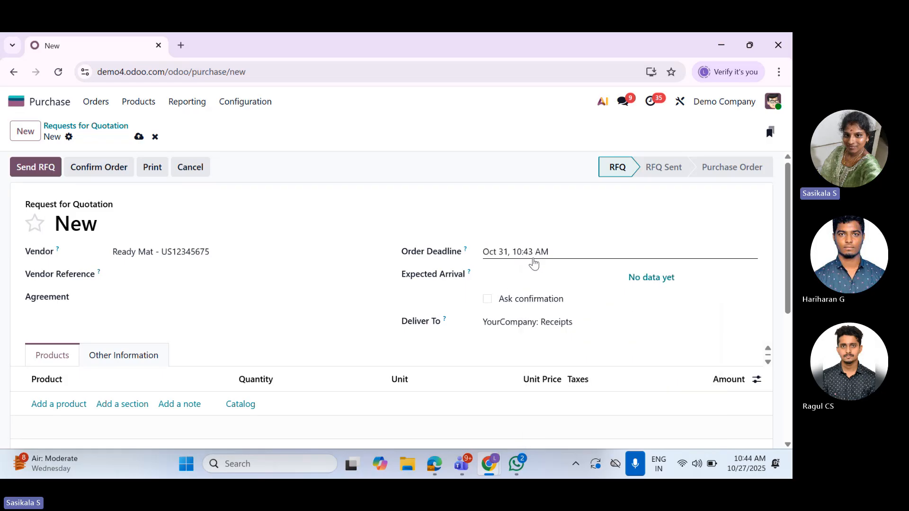
left_click(537, 281)
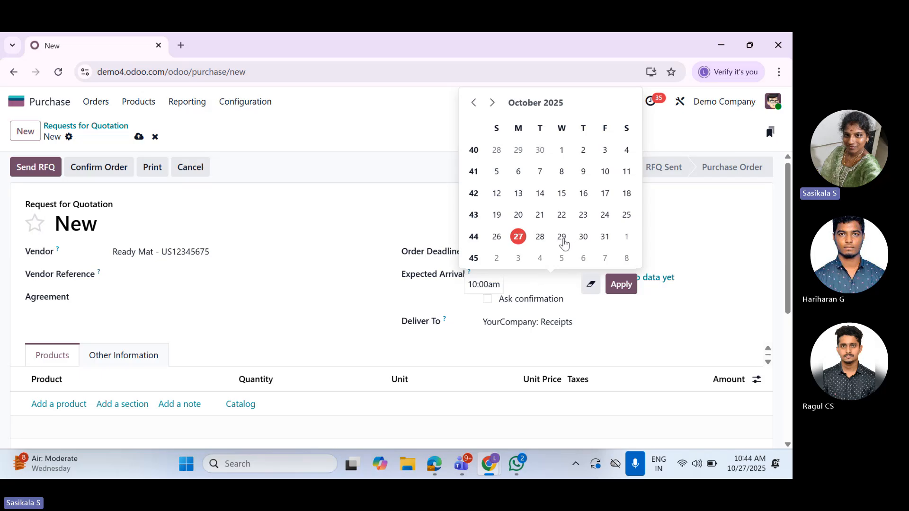
left_click(562, 240)
key("Tab")
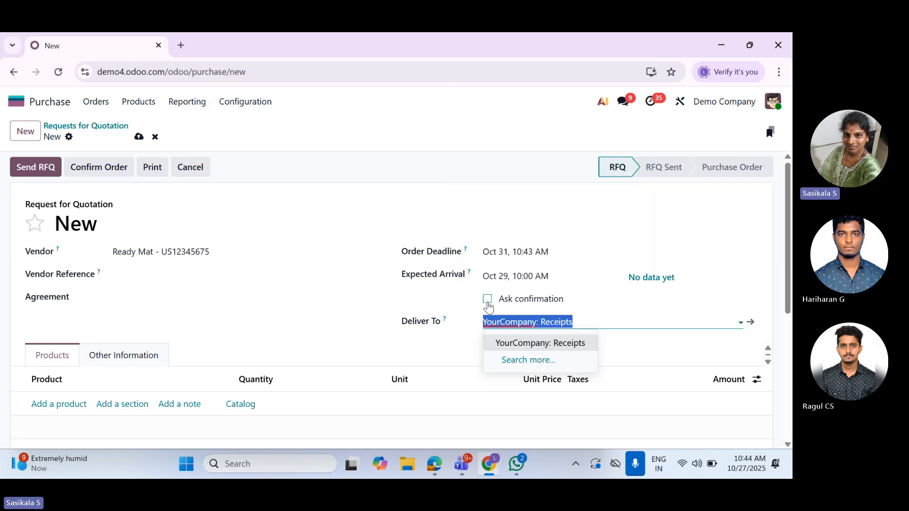
Enable asking the vendor for confirmation 2 days before arrival, keeping YourCompany: Receipts as the delivery destination
left_click(488, 300)
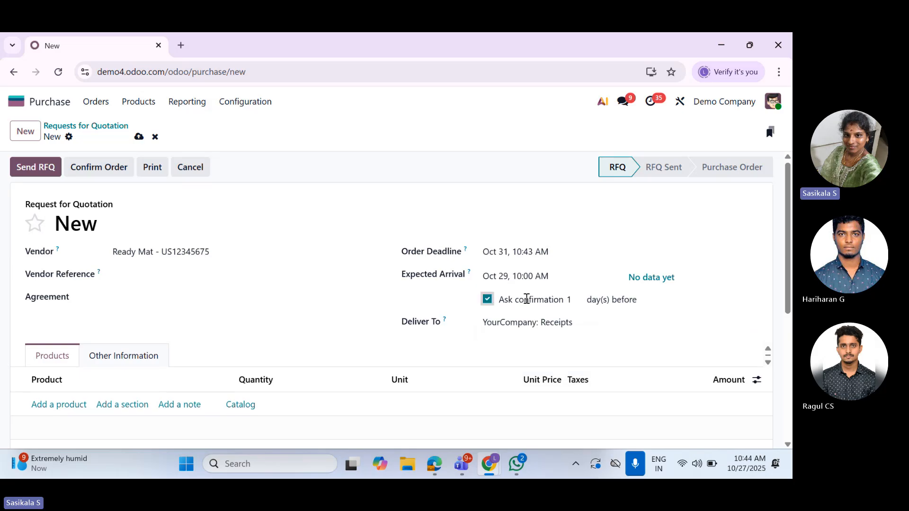
left_click(582, 303)
type("2")
left_click(606, 320)
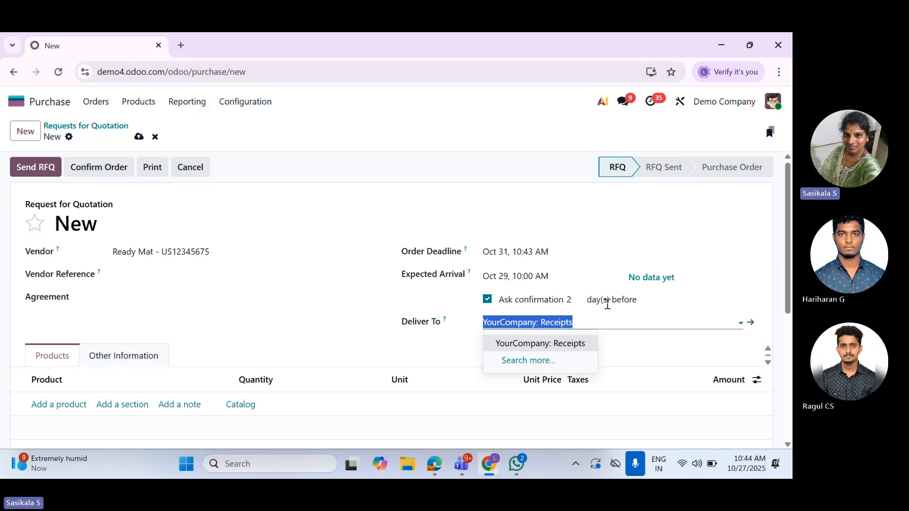
left_click(386, 311)
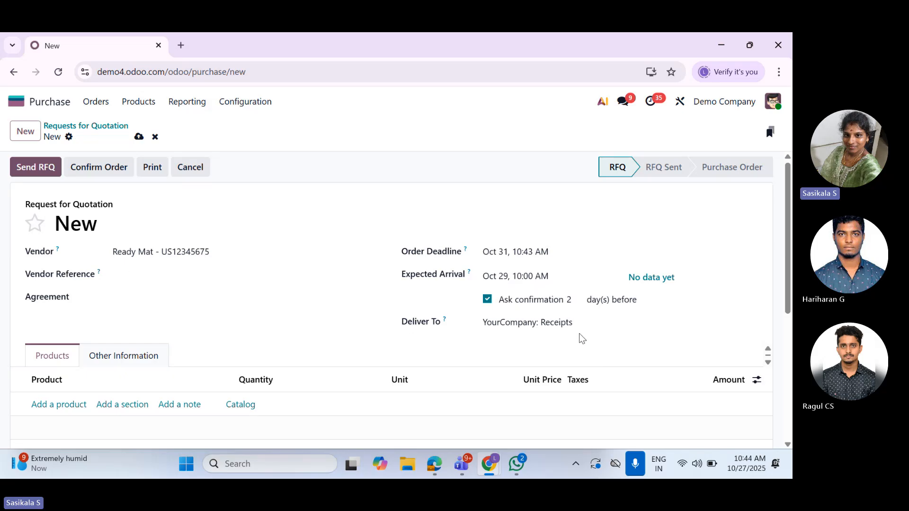
Add a product line for [CONS_25630] Screw with a unit price of 5
scroll(579, 335, "down", 2)
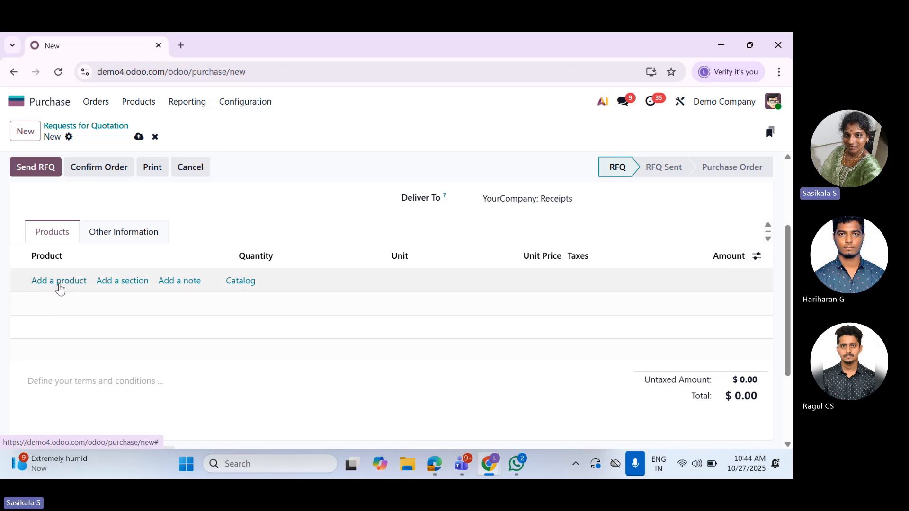
left_click(59, 281)
left_click(111, 281)
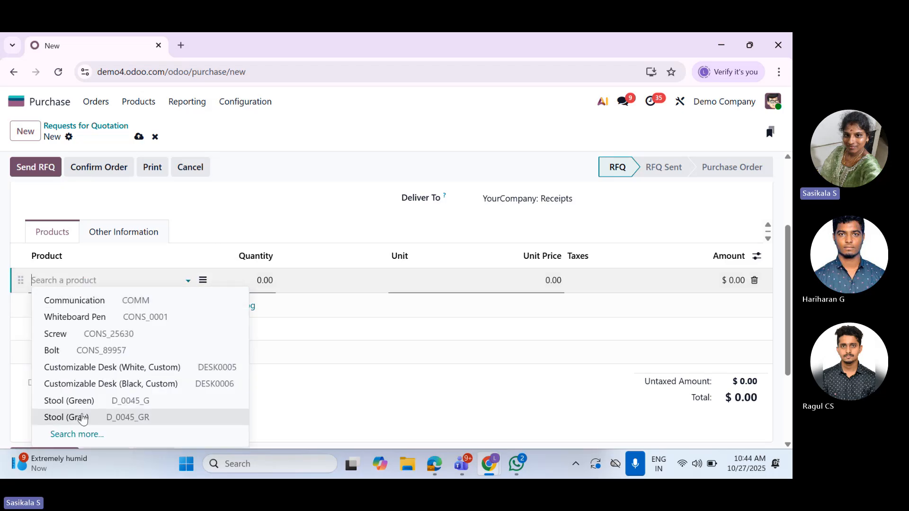
left_click(81, 334)
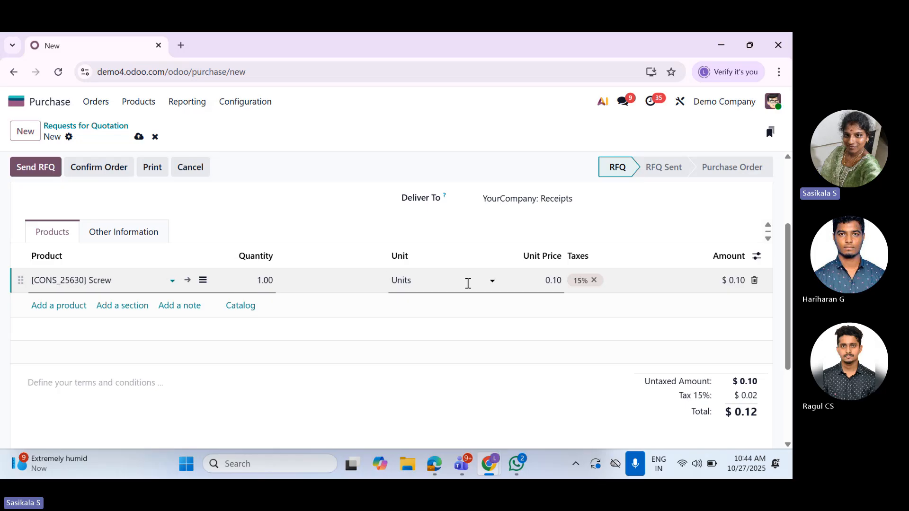
left_click(549, 280)
type("5")
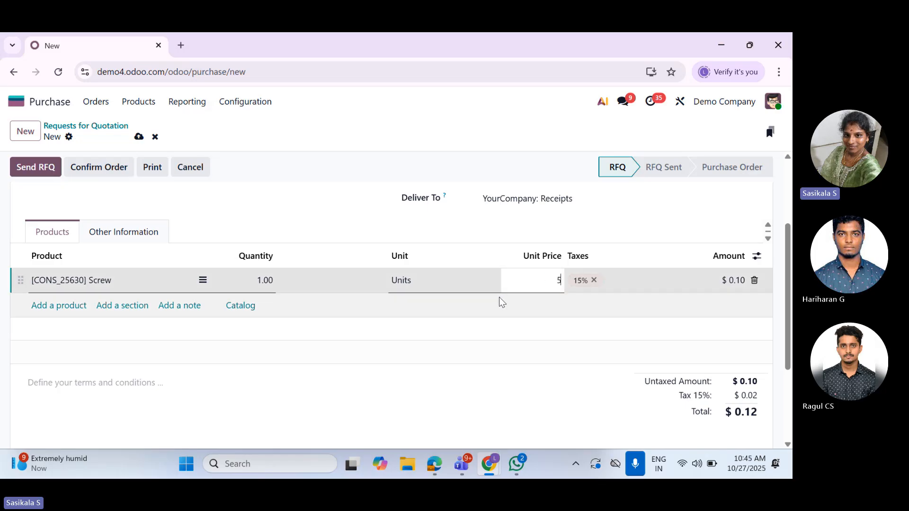
left_click(339, 231)
Check the totals of the new request for quotation and save it
scroll(736, 311, "down", 3)
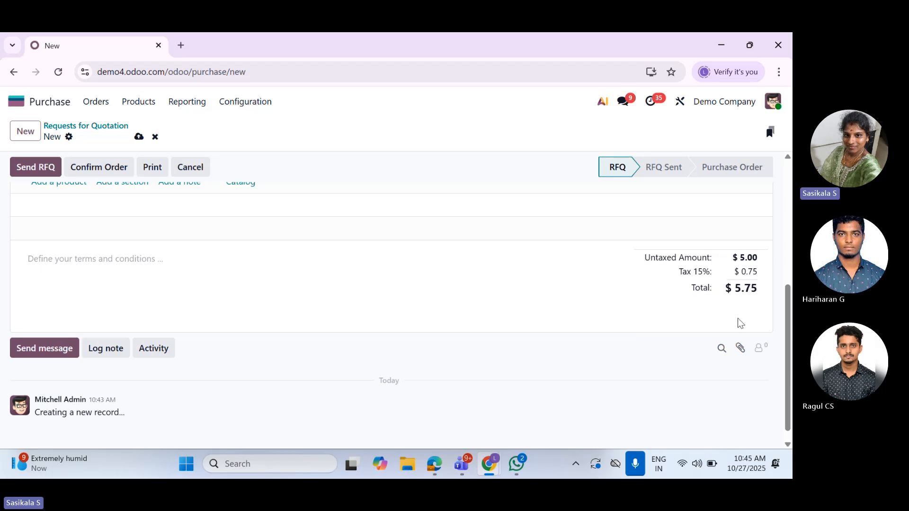
scroll(746, 314, "up", 5)
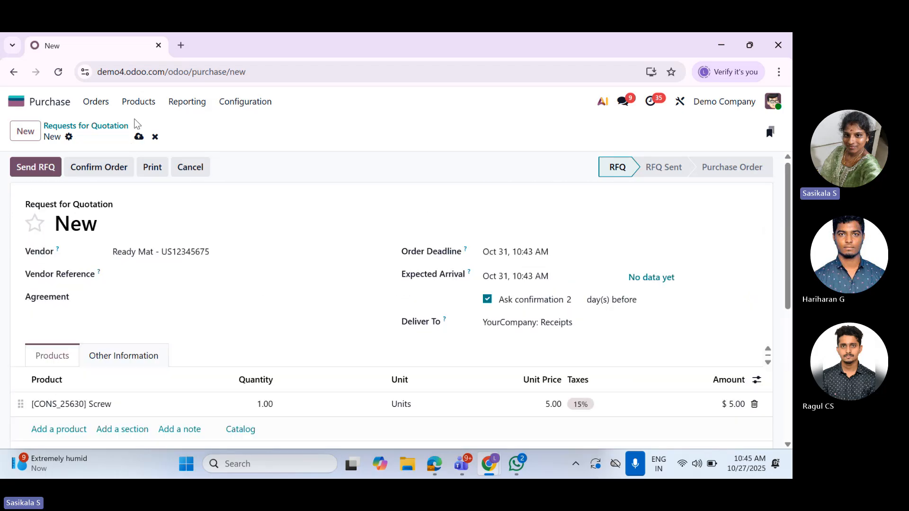
left_click(138, 137)
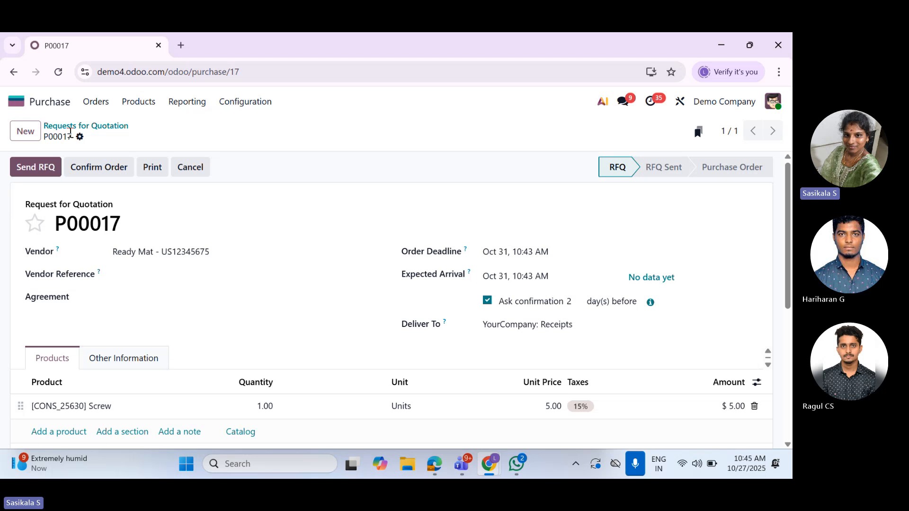
Print the saved request for quotation as a PDF and review the downloaded document's addresses, ship date and product line
left_click(80, 137)
left_click(266, 160)
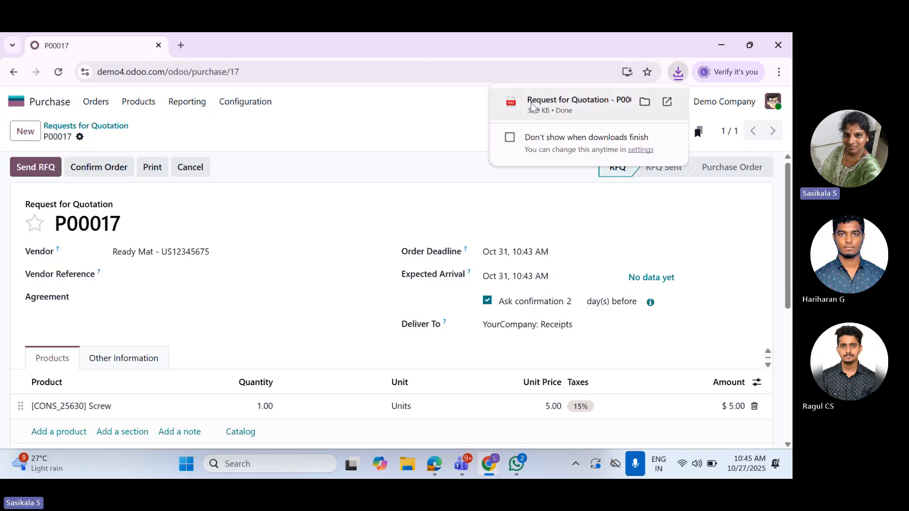
left_click(532, 106)
scroll(486, 356, "down", 4)
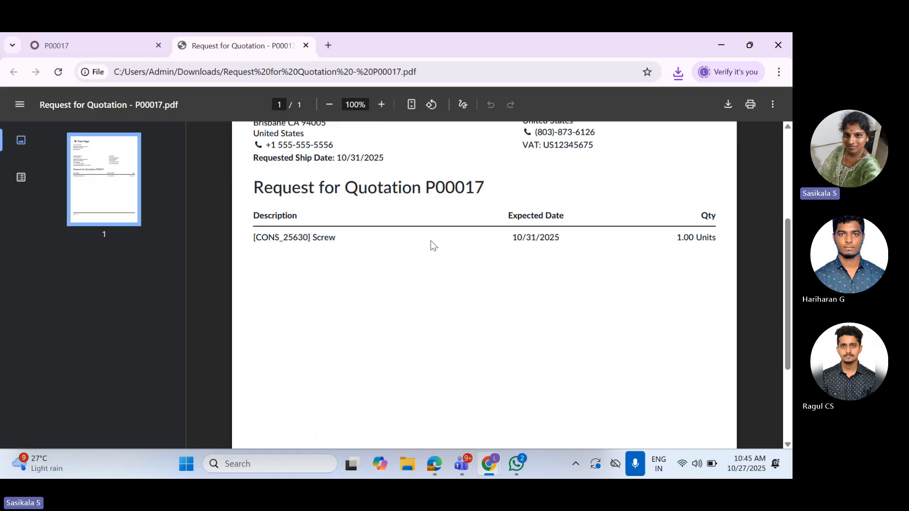
scroll(379, 255, "up", 1)
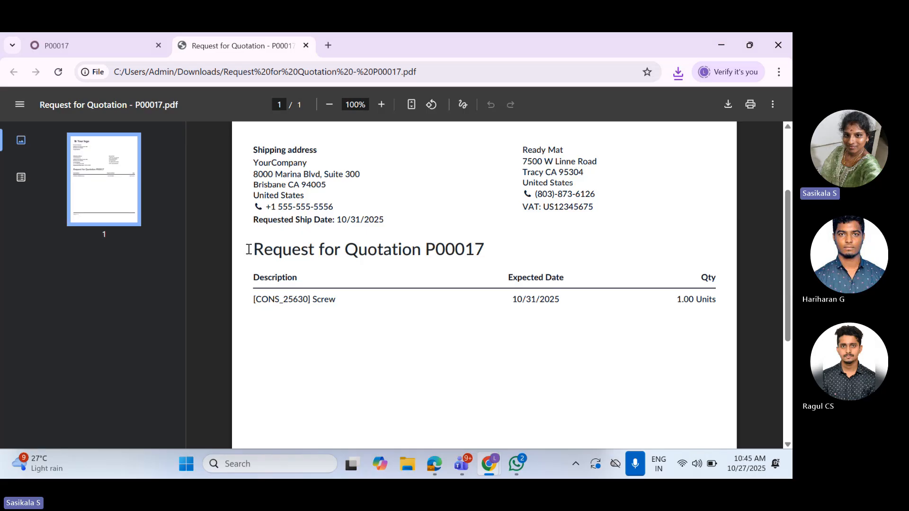
left_click_drag(248, 250, 406, 249)
left_click(568, 324)
scroll(618, 184, "up", 2)
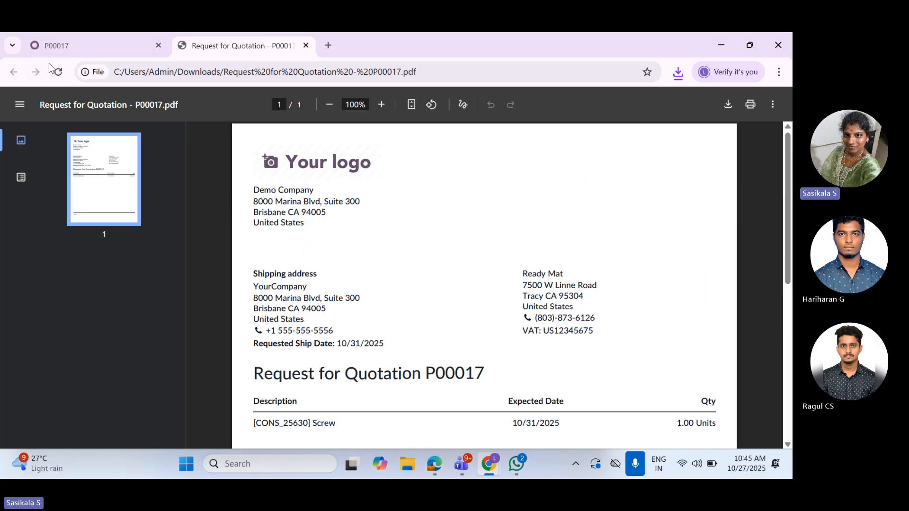
Return to the request for quotation in Odoo and confirm it as a purchase order
left_click(81, 47)
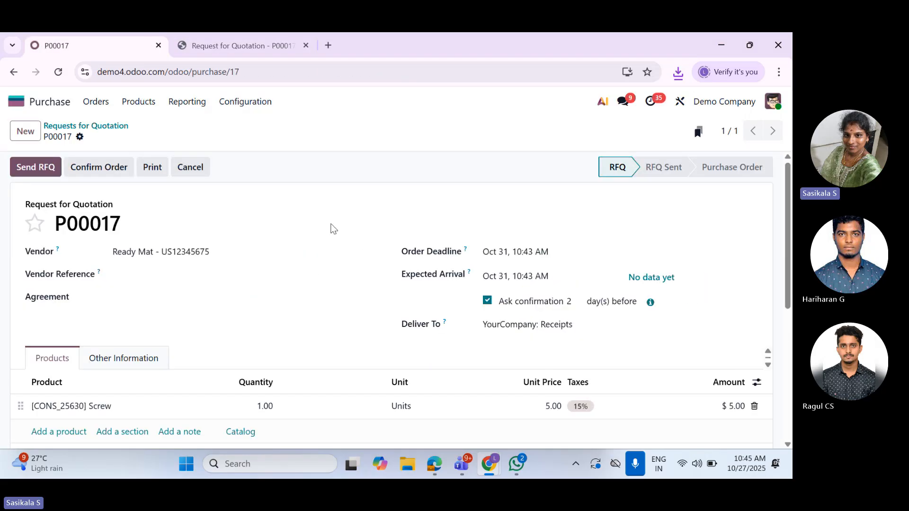
scroll(329, 345, "down", 4)
scroll(328, 345, "up", 4)
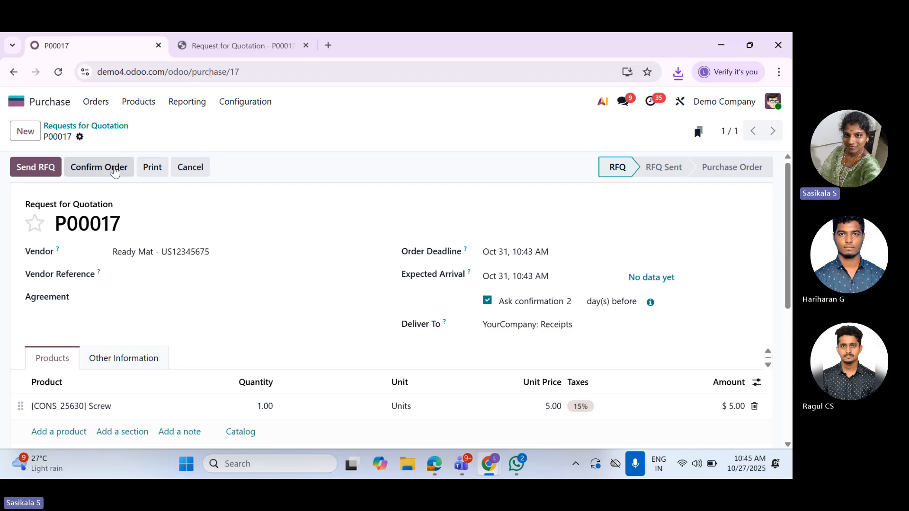
left_click(114, 170)
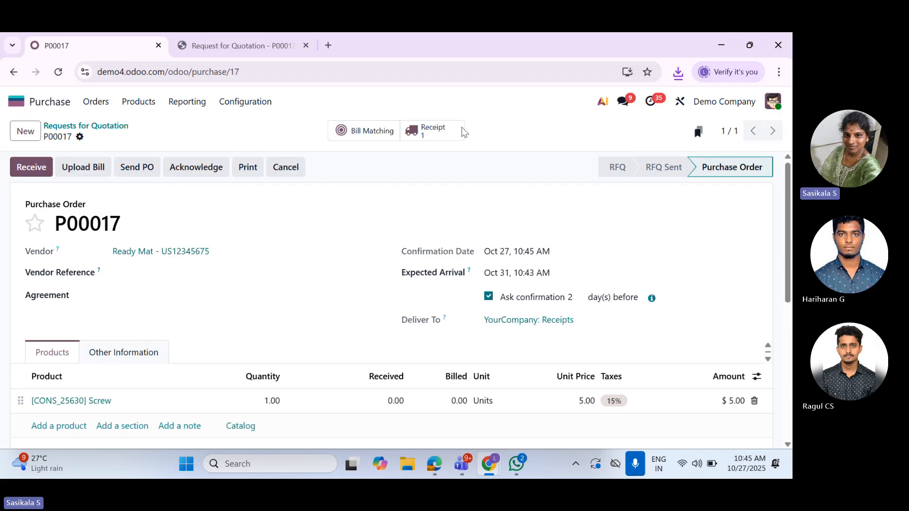
Open the purchase order's receipt and validate the incoming Screw product
left_click(431, 131)
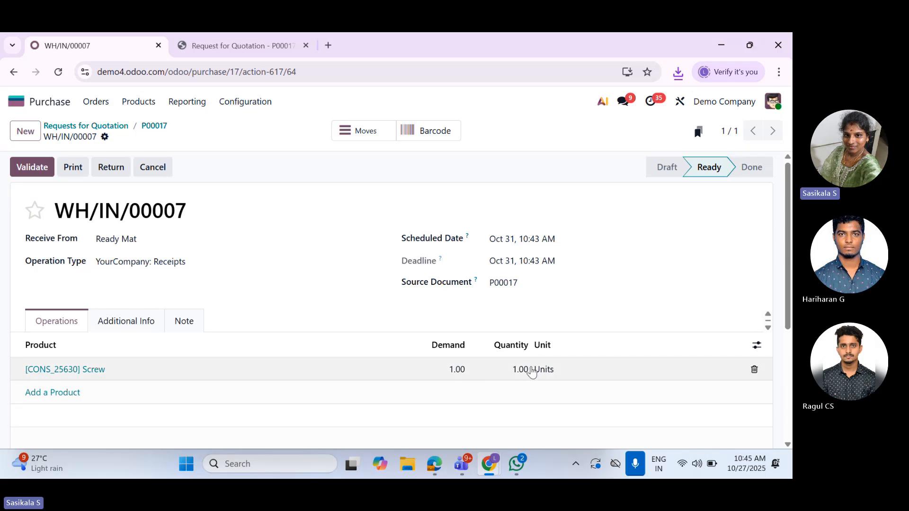
left_click(500, 371)
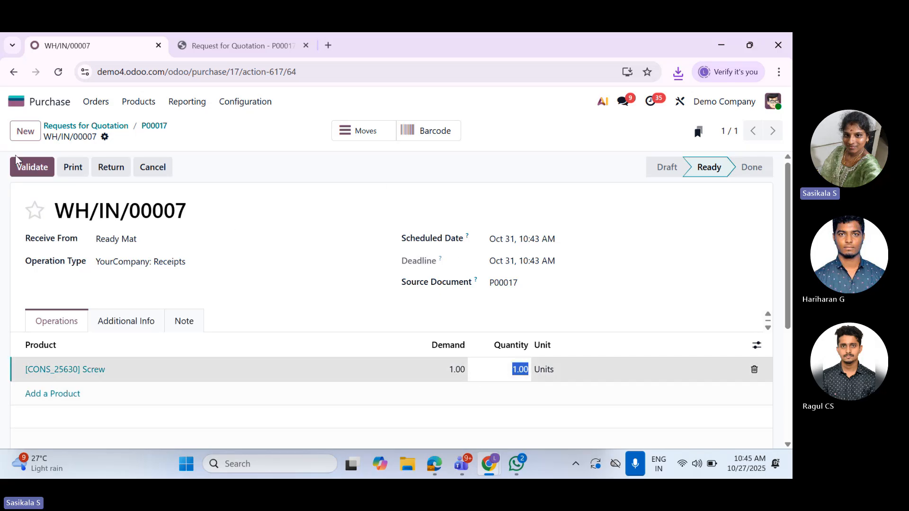
left_click(20, 174)
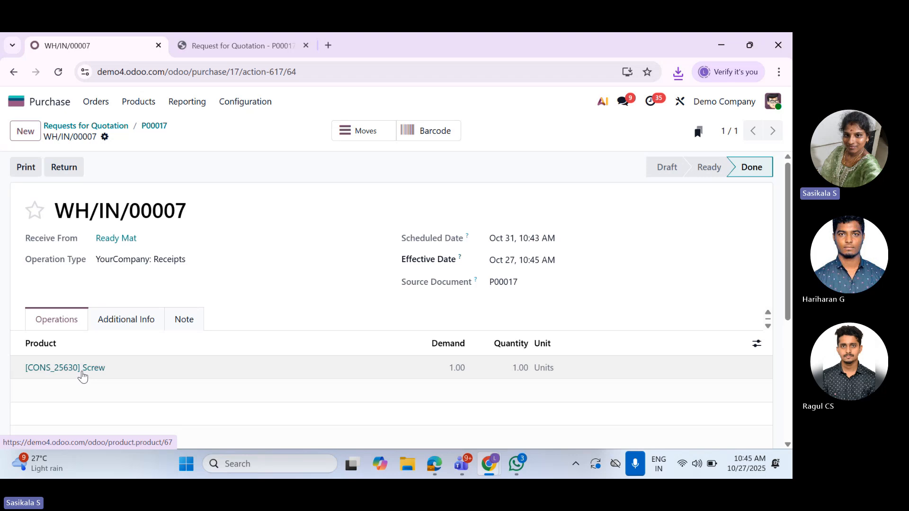
Open the received Screw product, check its incoming stock move history, and return to the purchase order
left_click(93, 368)
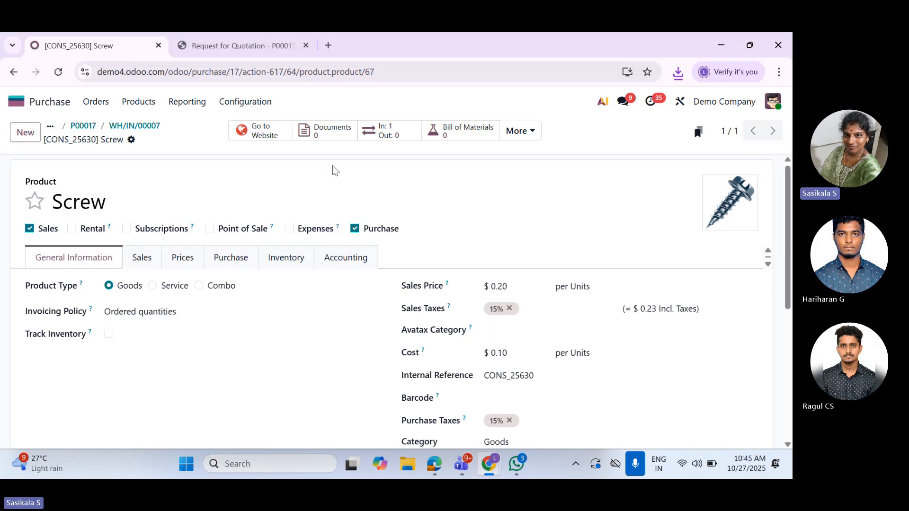
left_click(377, 131)
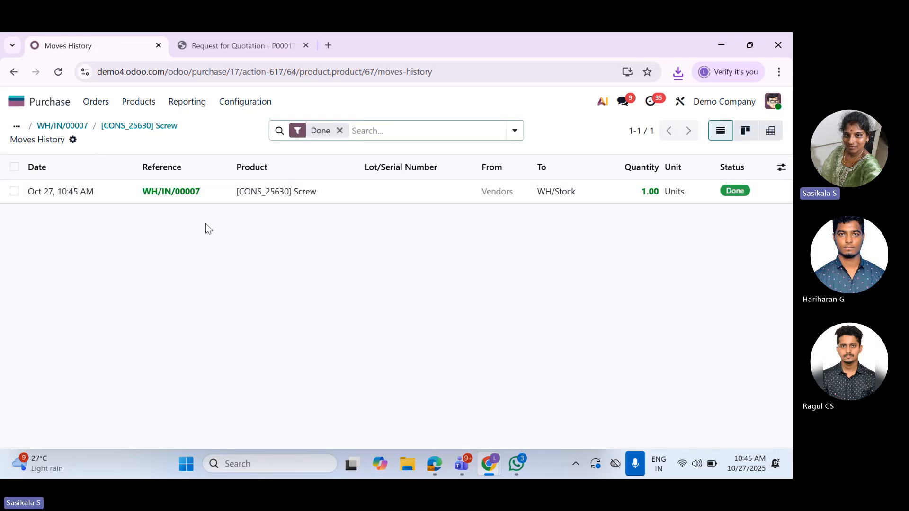
left_click(85, 126)
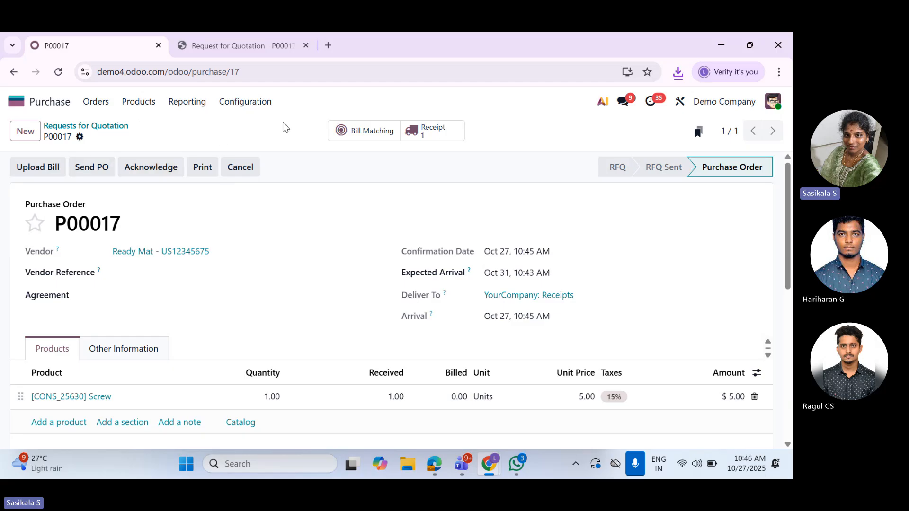
Review the list of requests for quotation and the list of confirmed purchase orders
left_click(124, 127)
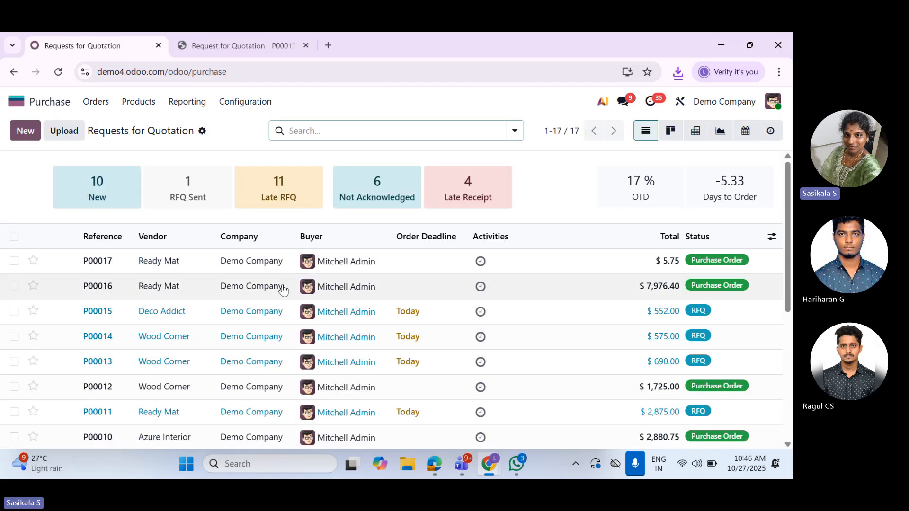
scroll(357, 291, "down", 5)
scroll(357, 291, "up", 5)
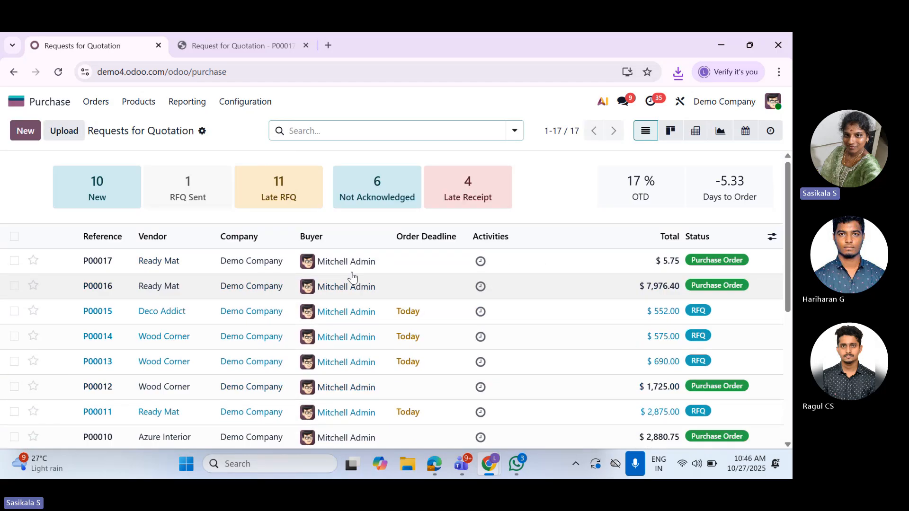
left_click(97, 102)
left_click(122, 142)
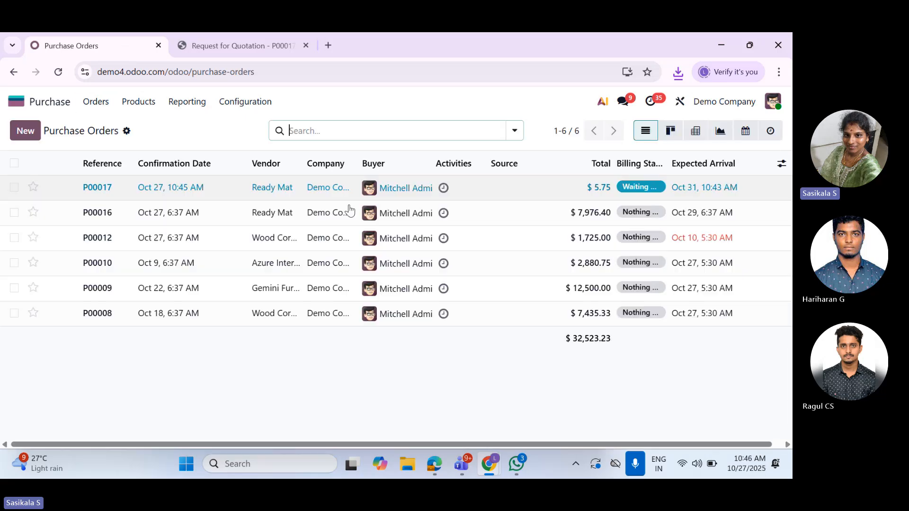
Create a new company vendor, enter Test Vendor as the name, and accept a suggested autocomplete company
left_click(96, 101)
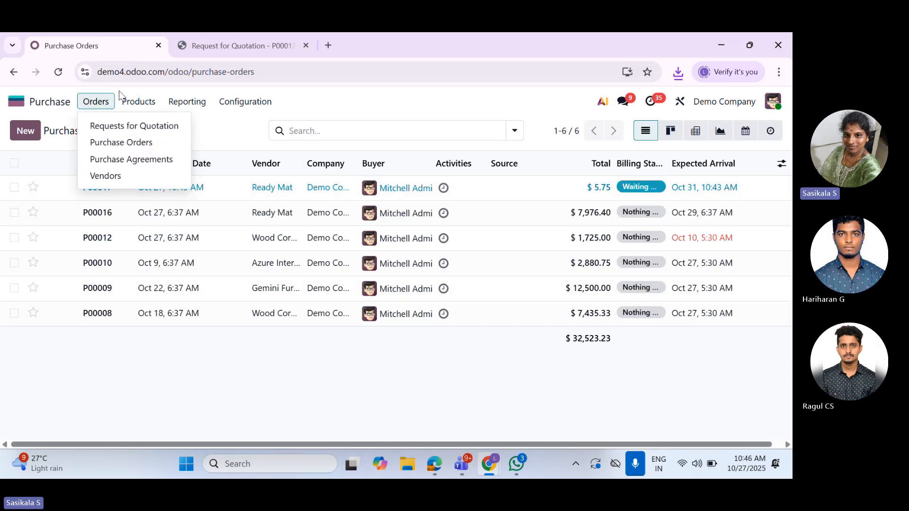
left_click(107, 176)
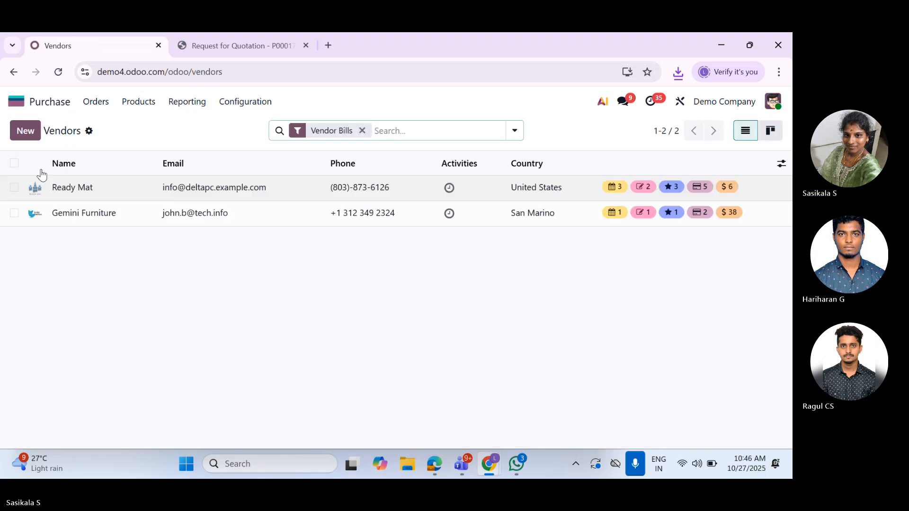
left_click(33, 135)
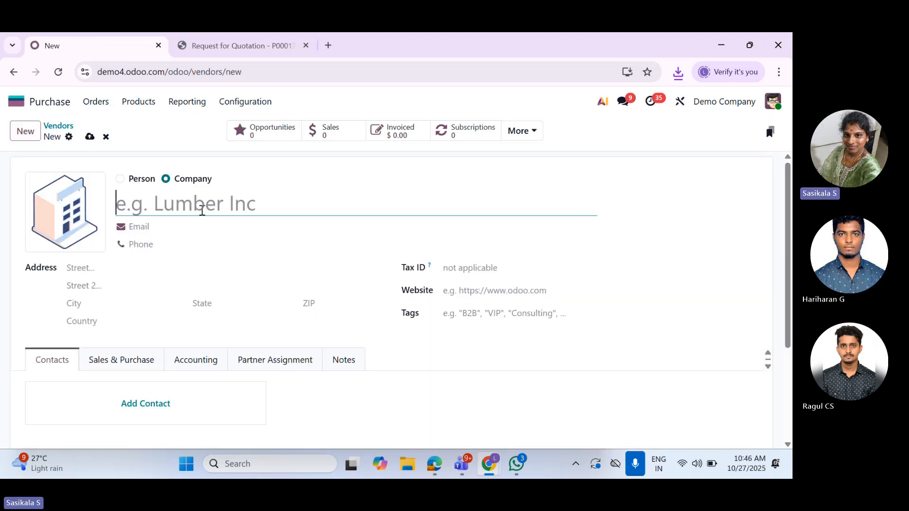
type("T")
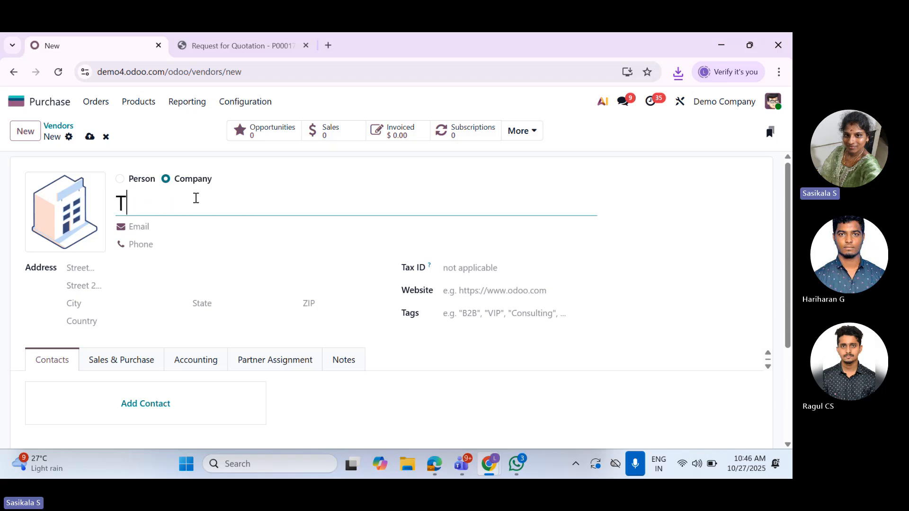
type("est Vendor")
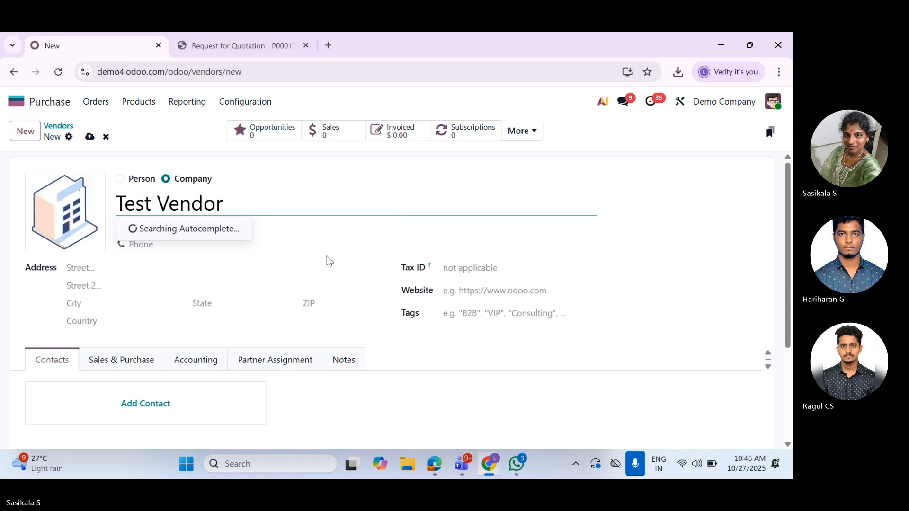
left_click(336, 236)
left_click(208, 238)
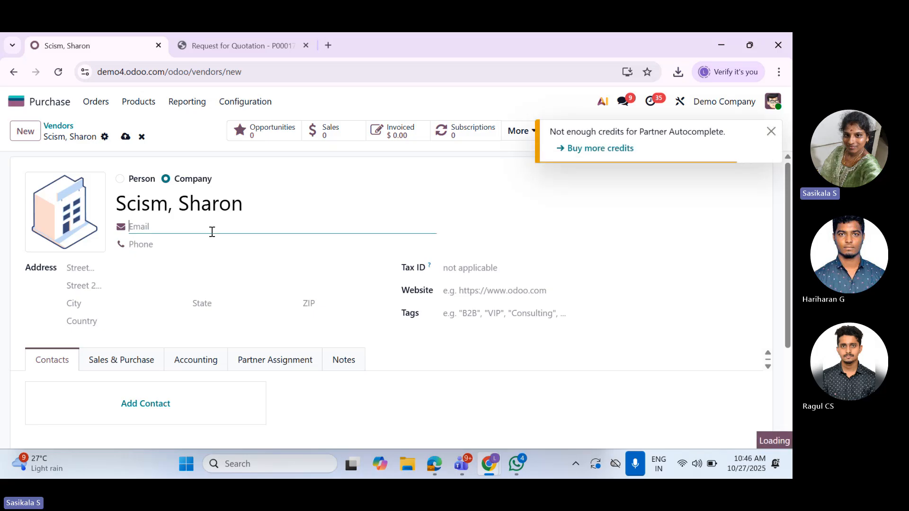
Fill in both street lines of the new vendor's address
left_click(130, 267)
left_click(113, 282)
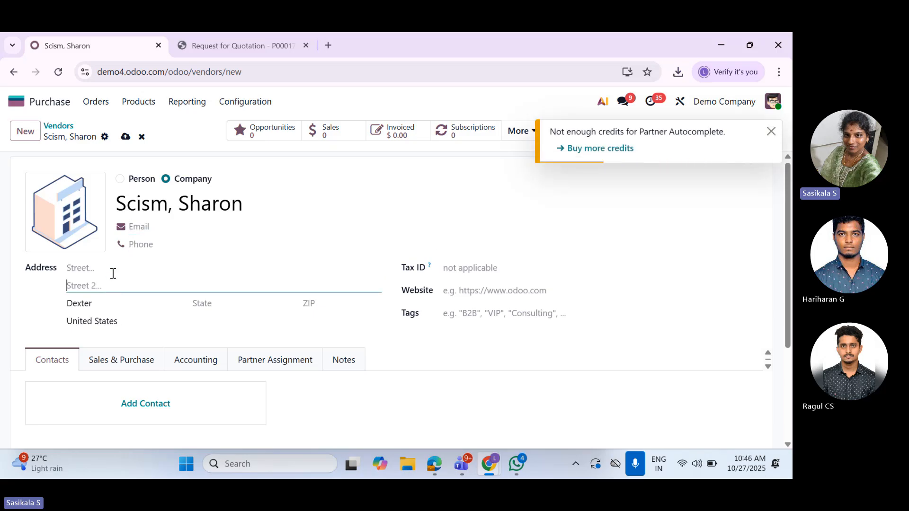
left_click(114, 270)
type("No")
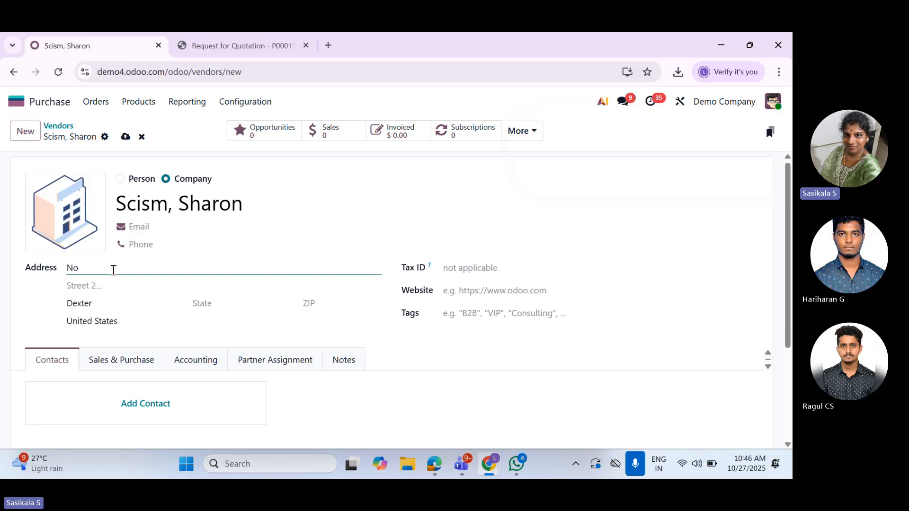
type(": 5")
left_click(105, 286)
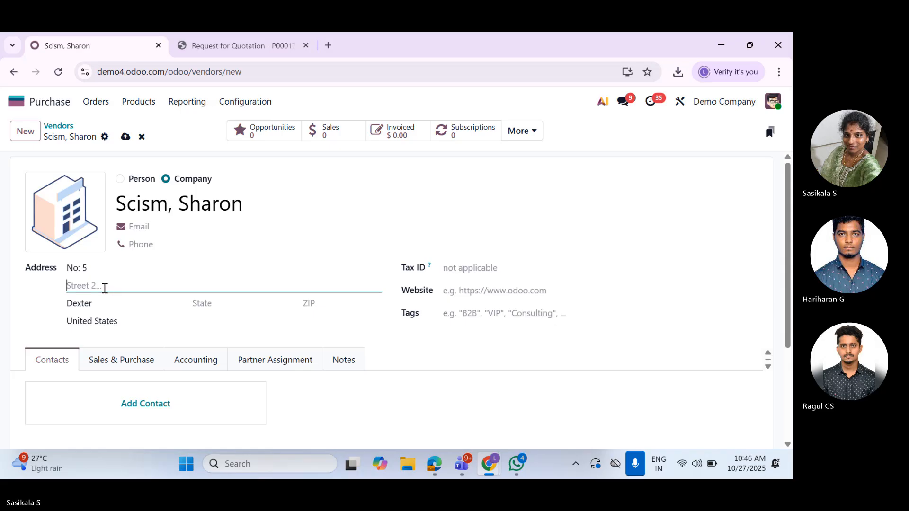
type("3rd street")
Open a new contact for the vendor, examine the Invoice and Delivery address types, and discard the contact
scroll(498, 303, "down", 3)
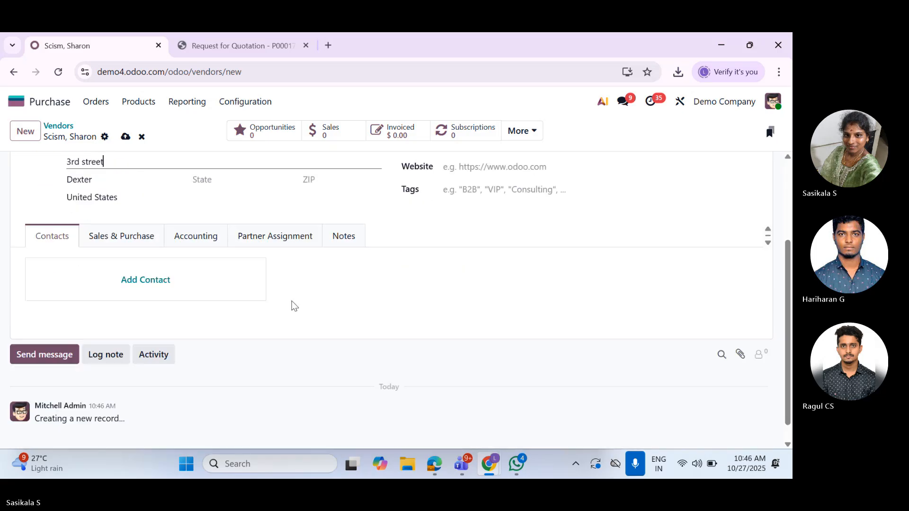
left_click(182, 284)
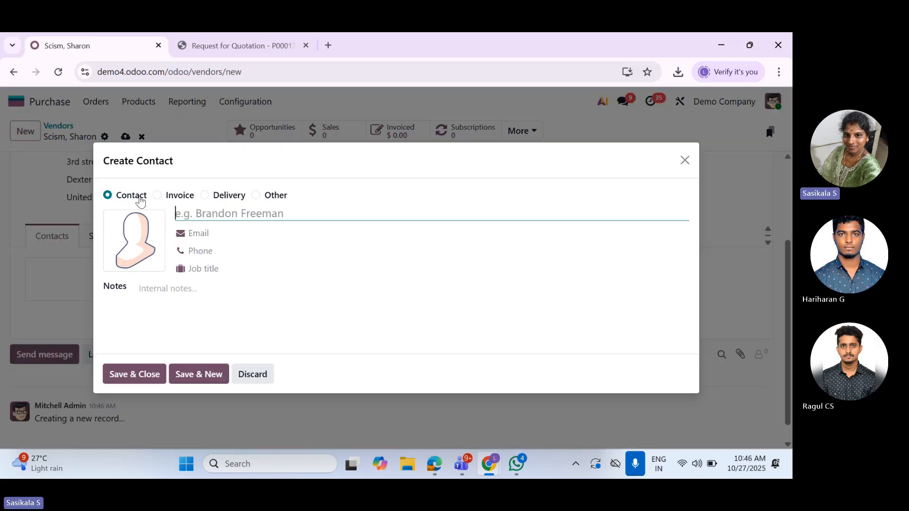
left_click(180, 196)
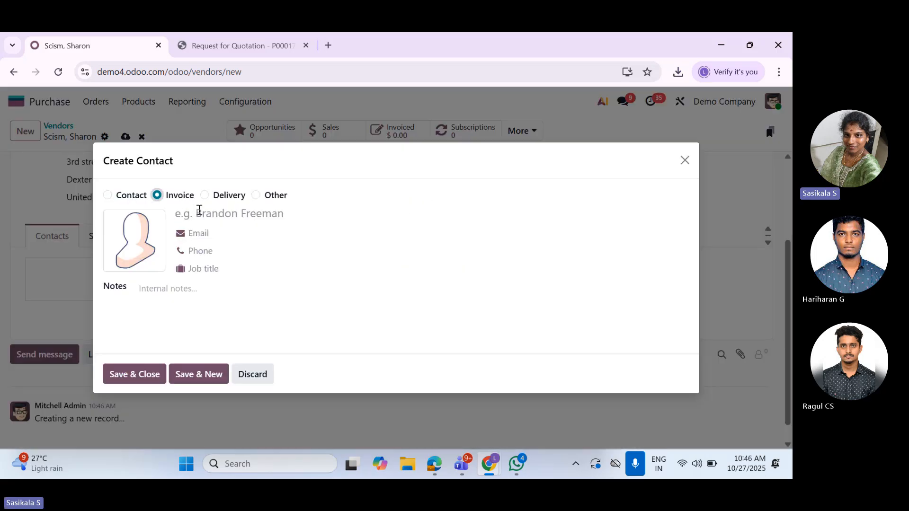
left_click(232, 169)
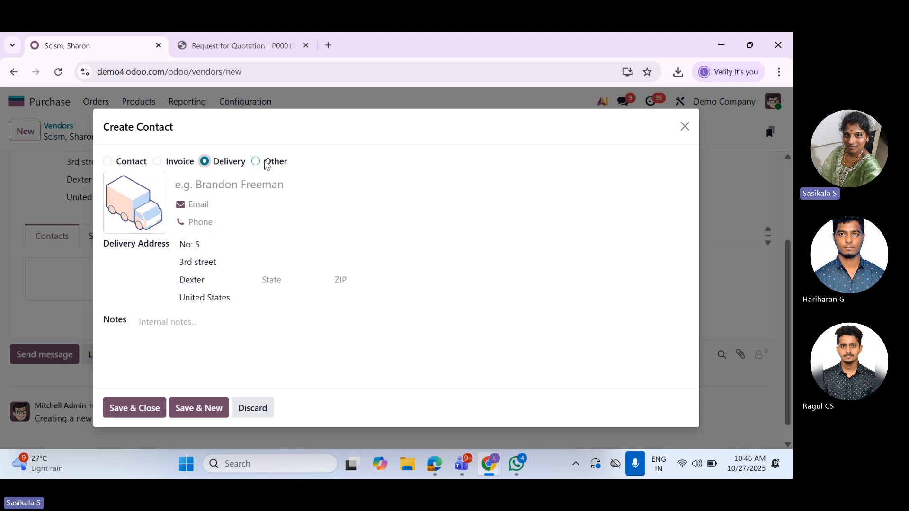
left_click(185, 162)
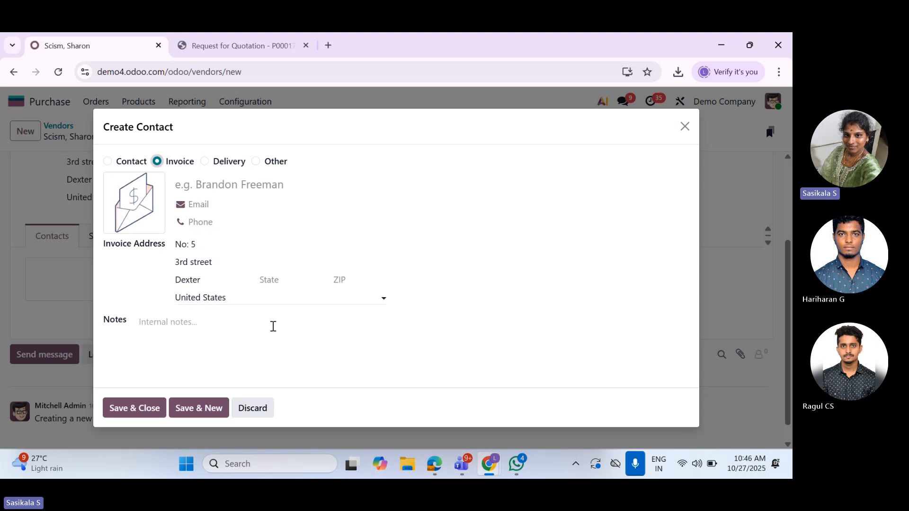
left_click(244, 411)
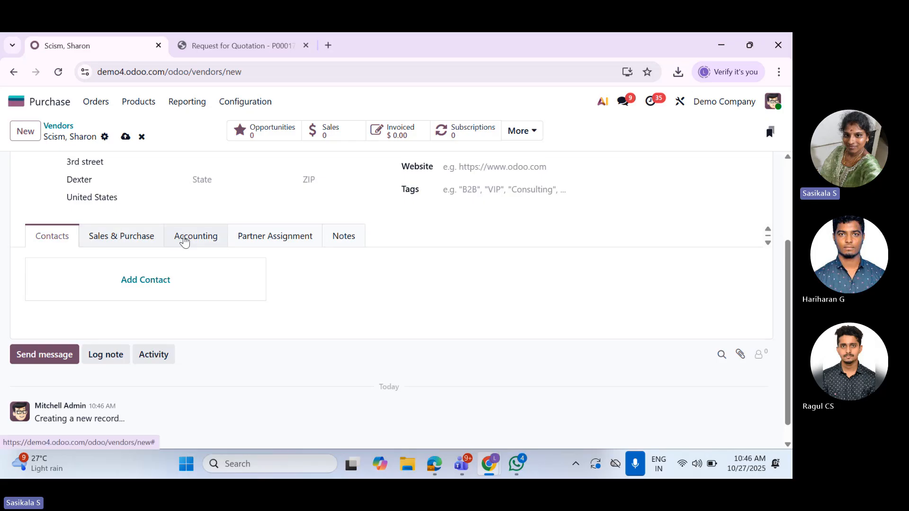
Save the new vendor and review its Accounting, Partner Assignment and Notes sections
left_click(125, 137)
left_click(204, 239)
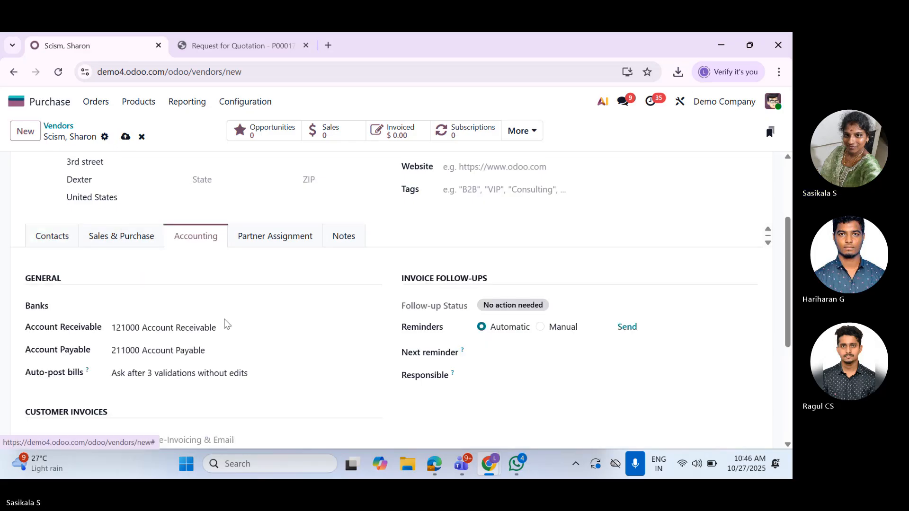
scroll(225, 370, "down", 1)
scroll(225, 369, "down", 1)
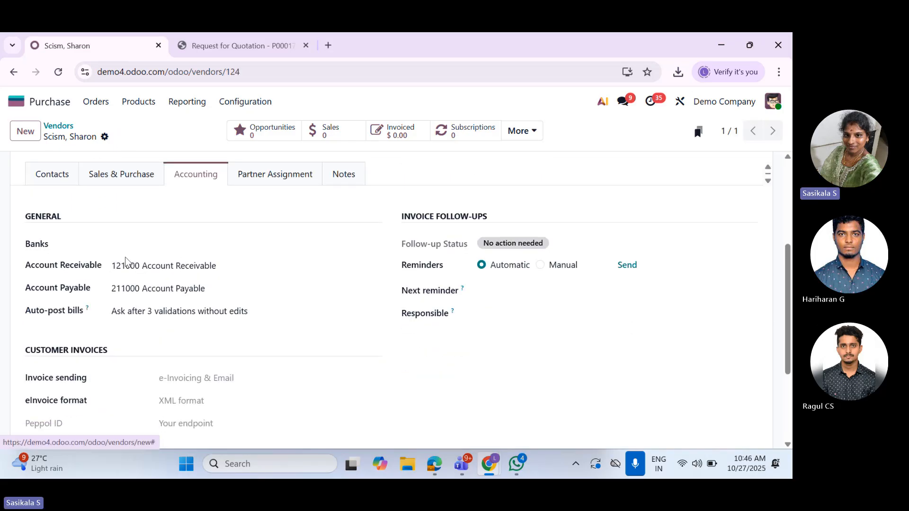
left_click(114, 244)
scroll(208, 384, "down", 3)
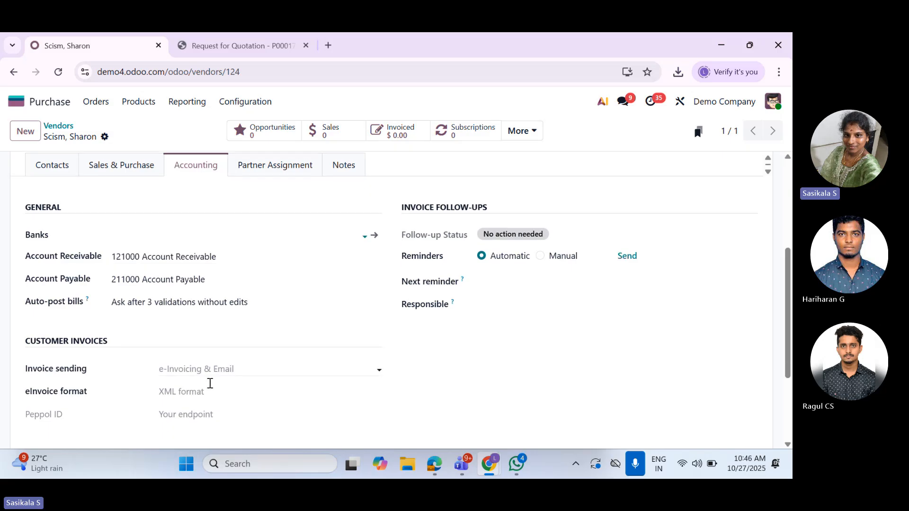
scroll(374, 342, "up", 4)
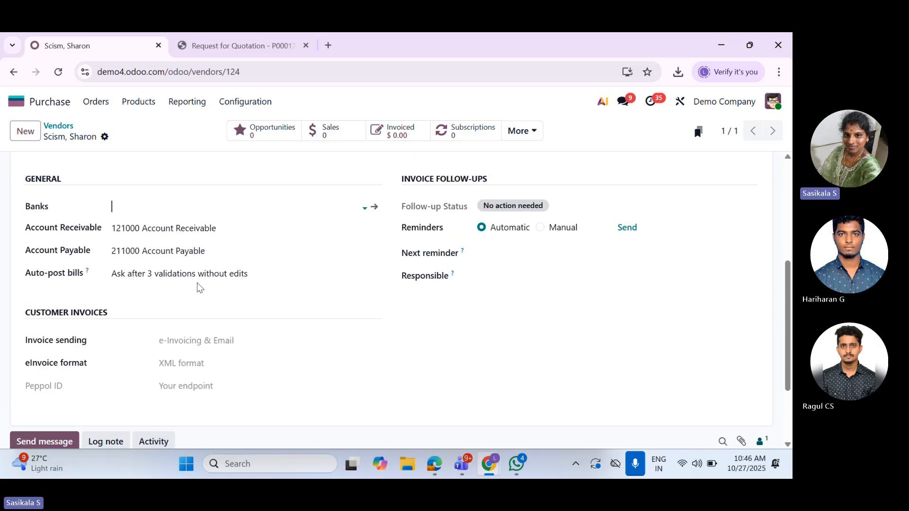
left_click(292, 236)
left_click(363, 238)
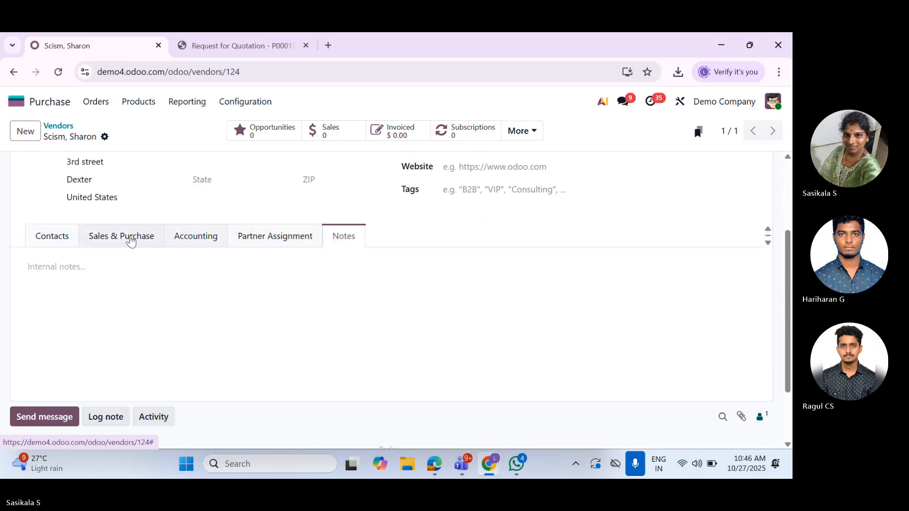
Examine the salesperson and purchase payment terms choices in the vendor's Sales & Purchase settings without selecting any
left_click(128, 237)
left_click(156, 307)
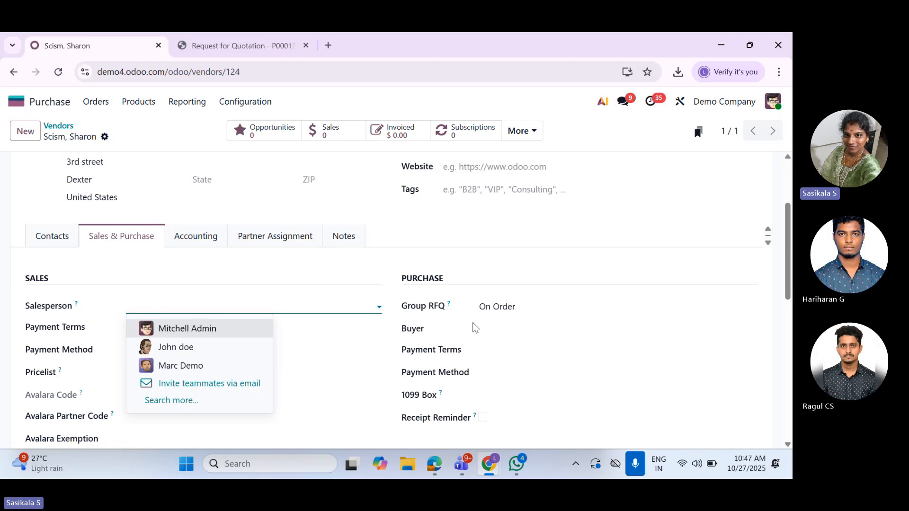
left_click(503, 349)
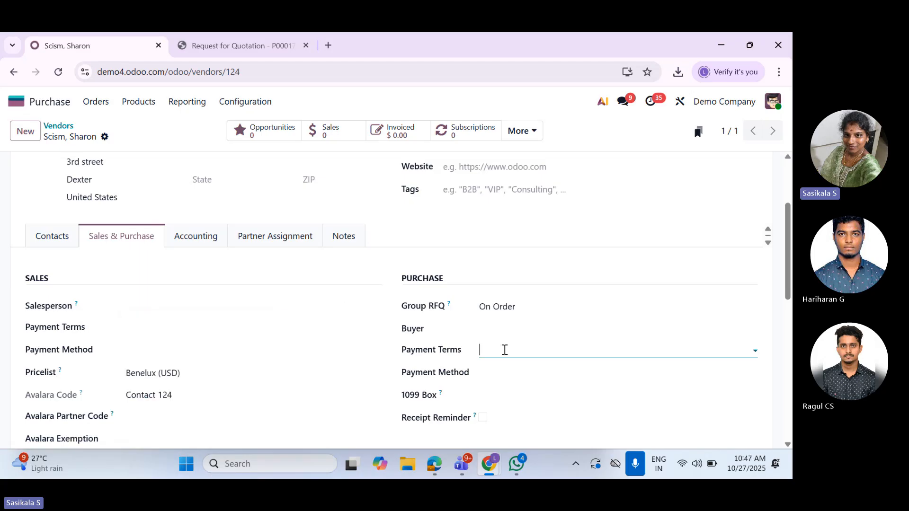
left_click(461, 268)
scroll(493, 325, "down", 1)
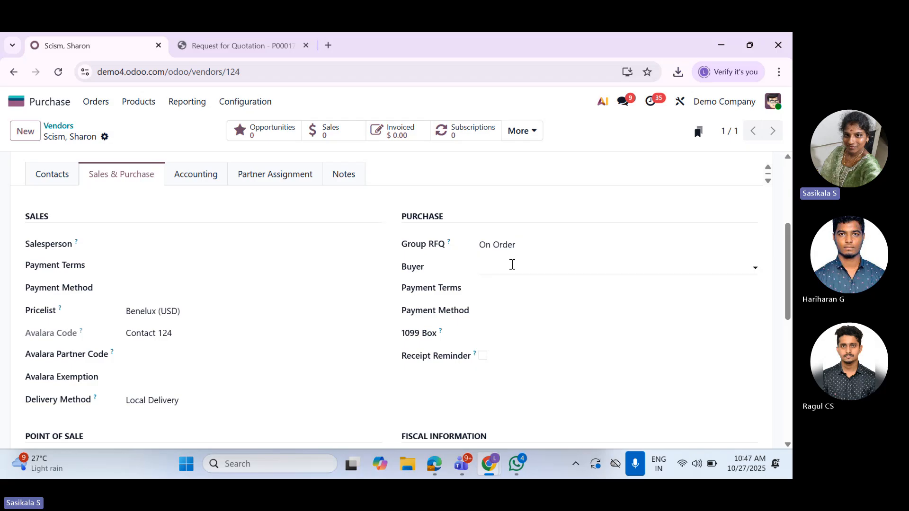
Examine the vendor's buyer and payment method choices and its remaining purchase settings, leaving the fields empty
left_click(513, 265)
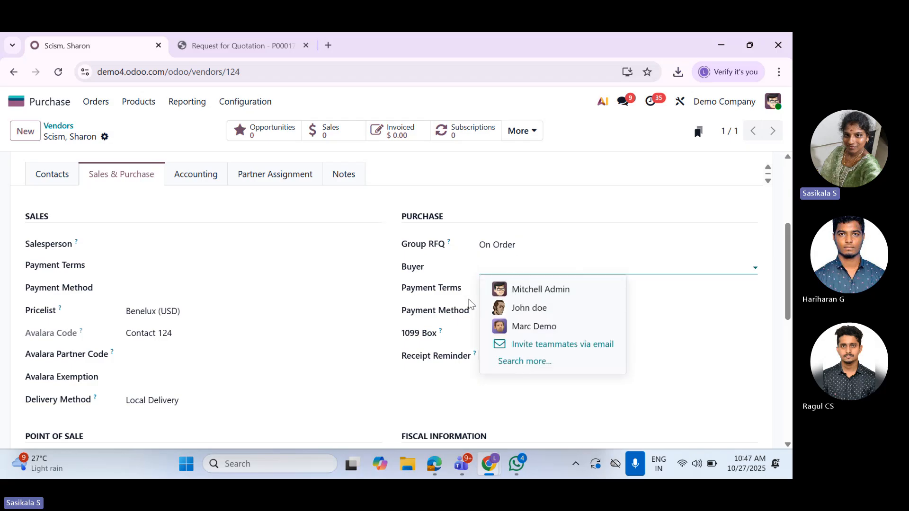
left_click(551, 264)
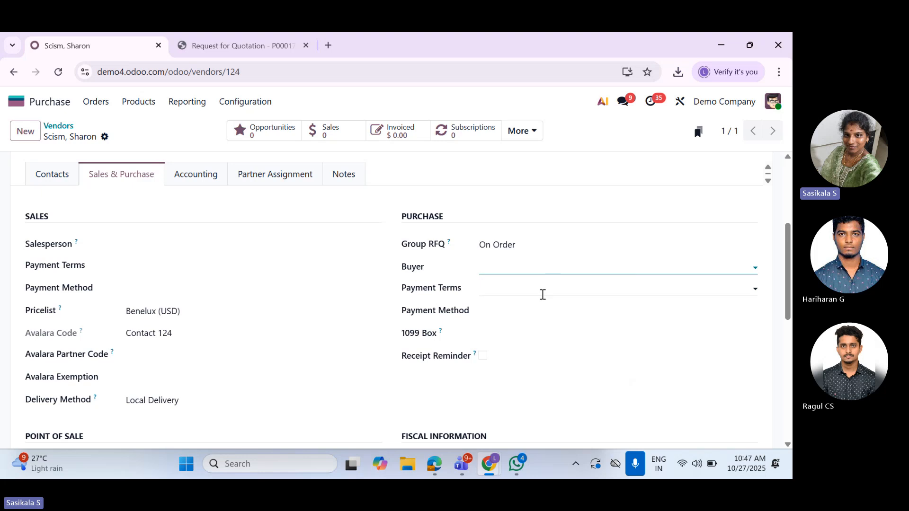
left_click(542, 288)
left_click(537, 287)
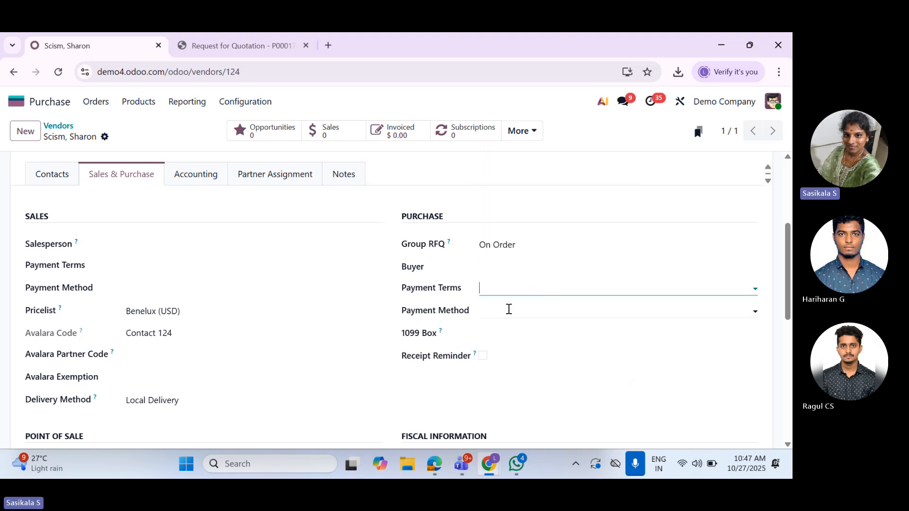
left_click(529, 310)
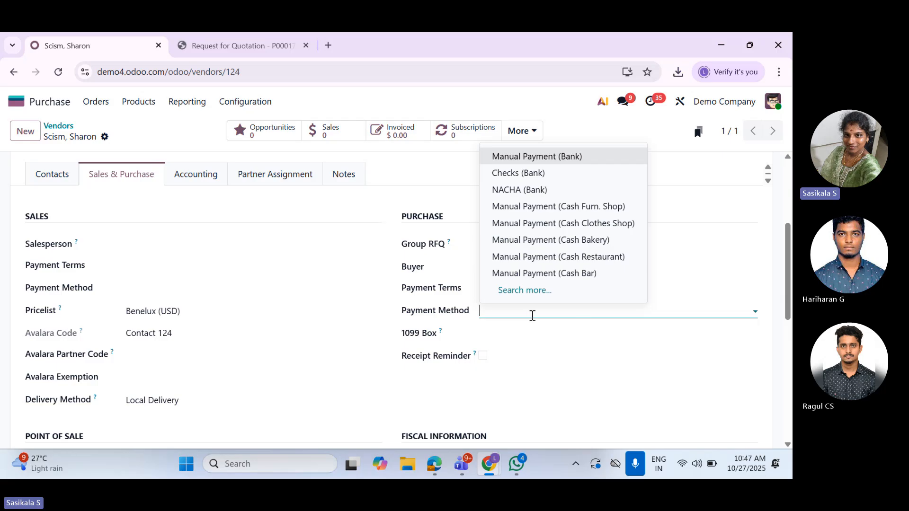
left_click(531, 314)
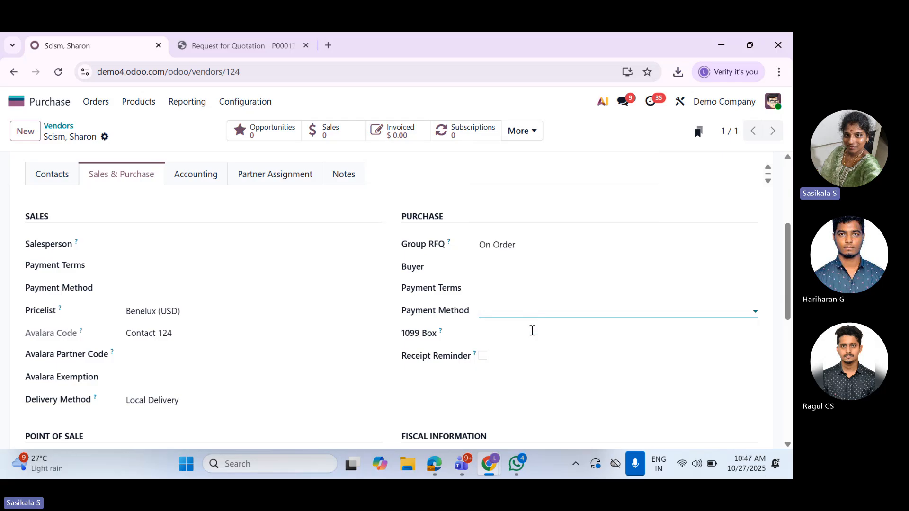
scroll(533, 361, "down", 4)
scroll(539, 337, "up", 3)
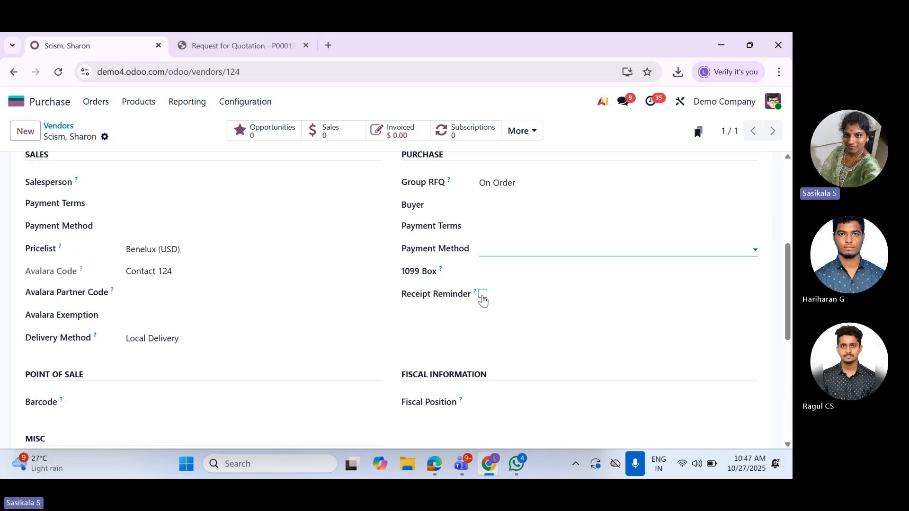
Review the vendor's Point of Sale, Fiscal Information and Misc settings
scroll(516, 318, "down", 4)
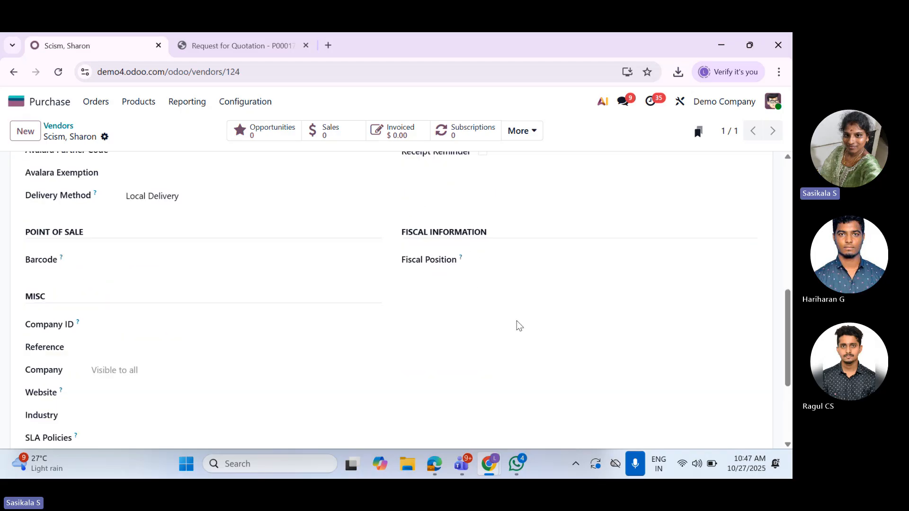
scroll(516, 317, "down", 2)
scroll(515, 317, "up", 11)
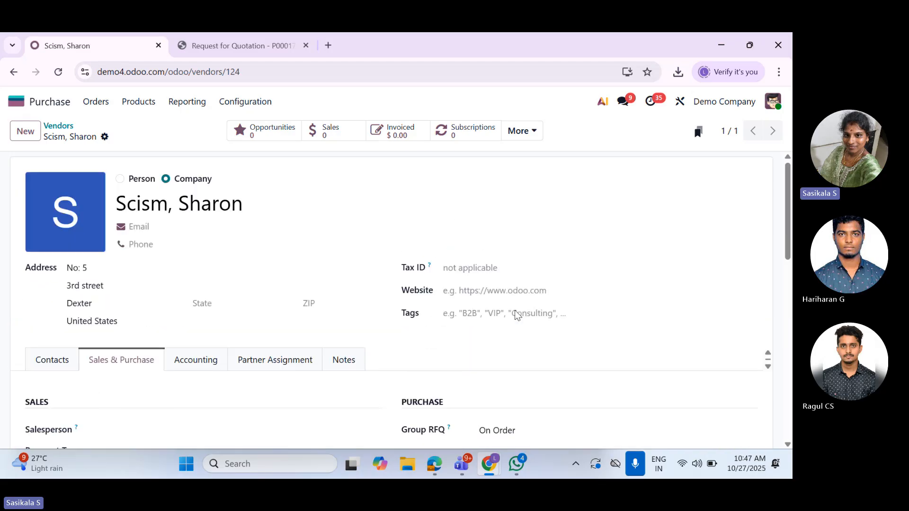
Open the list of purchasable products
left_click(103, 104)
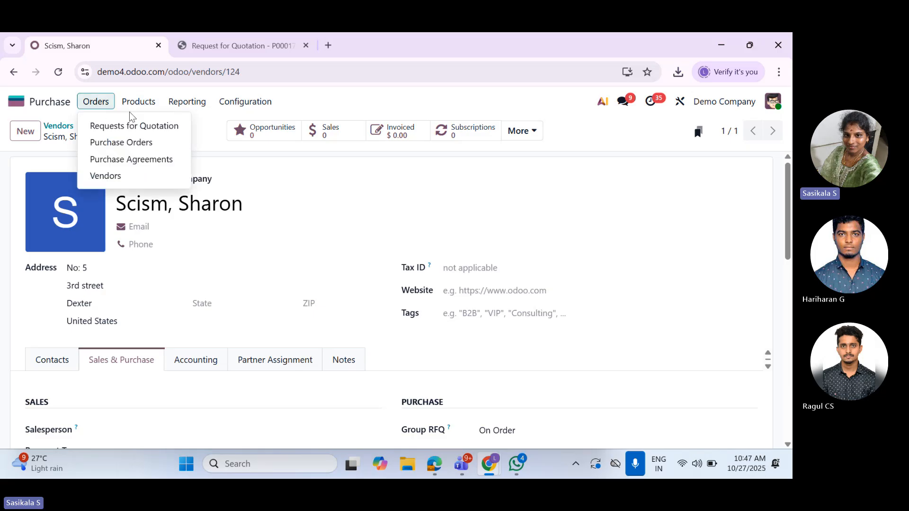
left_click(133, 108)
left_click(138, 106)
left_click(142, 126)
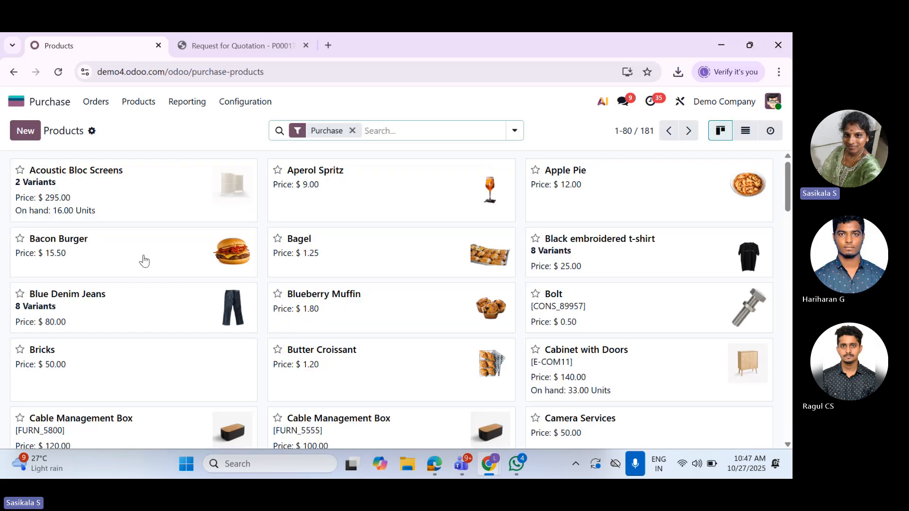
Start a new product, examine its invoicing policy options, and review its Prices and Purchase sections down to the vendor bill control policy
left_click(21, 133)
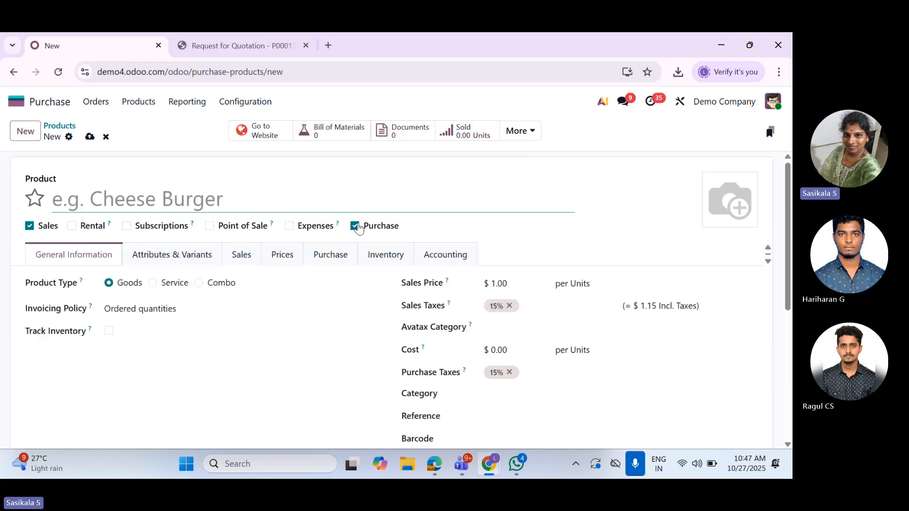
left_click(142, 310)
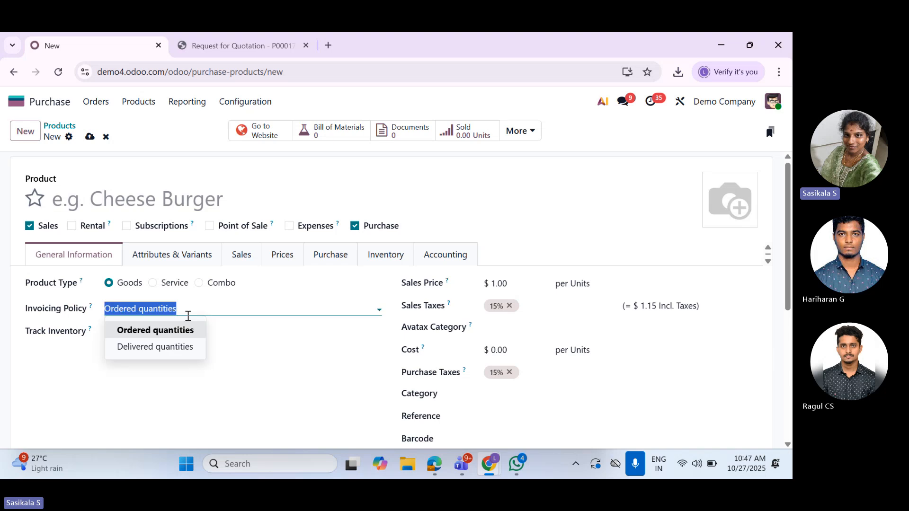
left_click(162, 346)
left_click(276, 256)
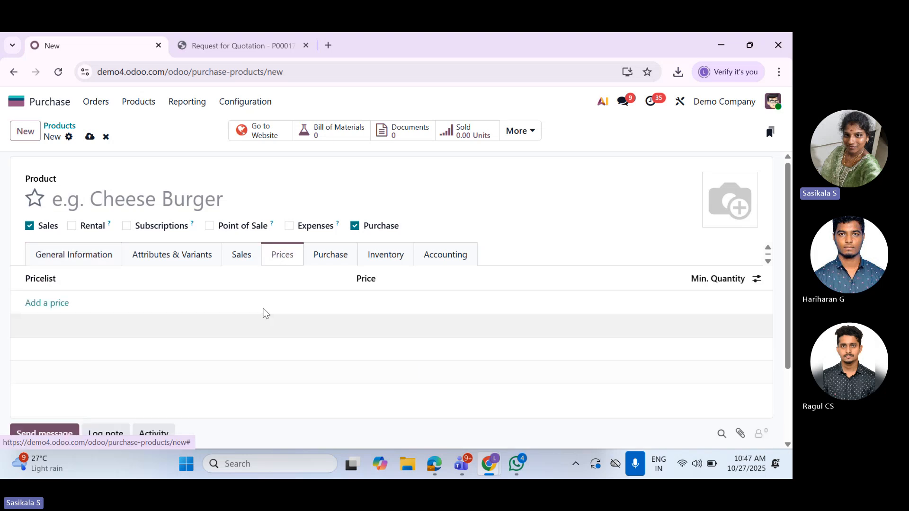
left_click(334, 259)
scroll(293, 337, "down", 4)
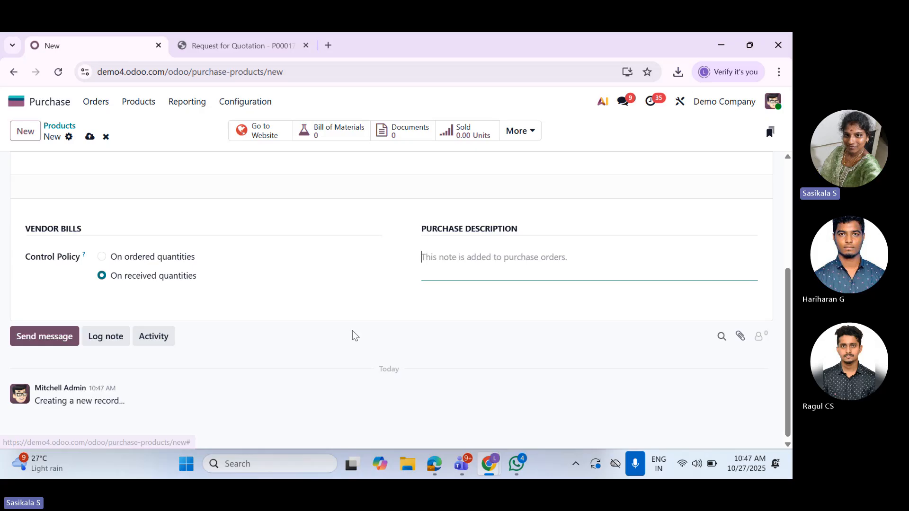
View the product description in the request for quotation PDF and return to the new product's vendor list
left_click(211, 47)
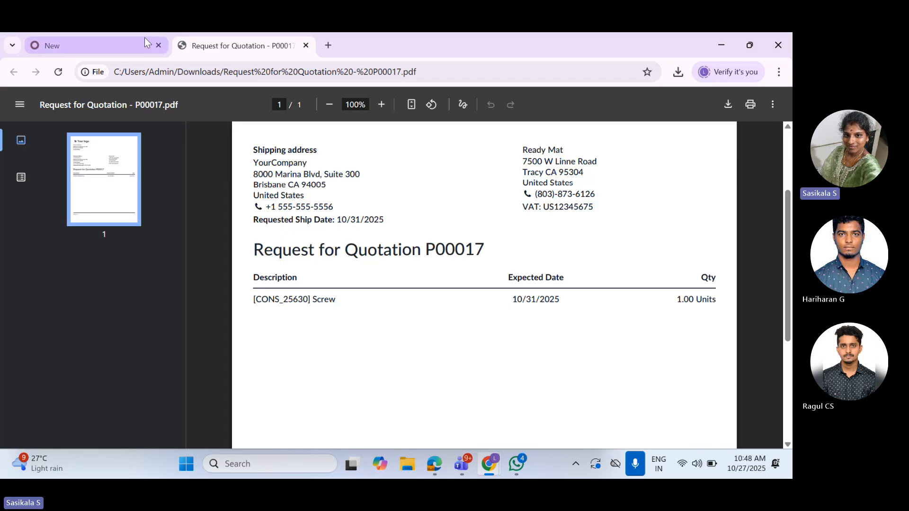
left_click(120, 47)
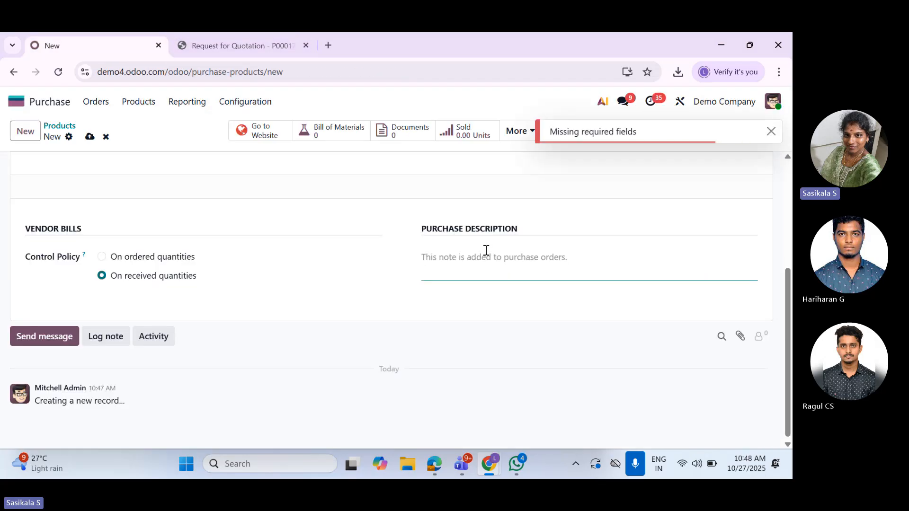
scroll(398, 293, "up", 4)
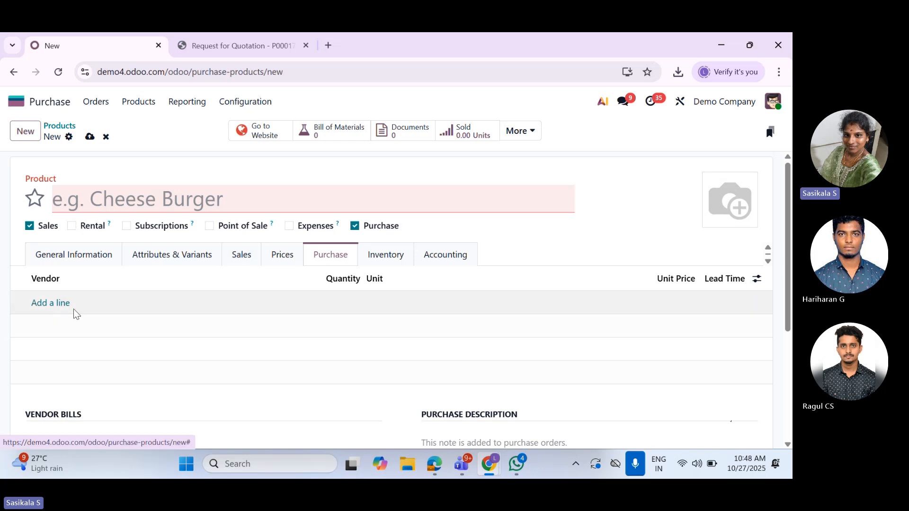
Start a vendor line on the new product and examine the vendor choices without selecting one
left_click(72, 308)
left_click(88, 303)
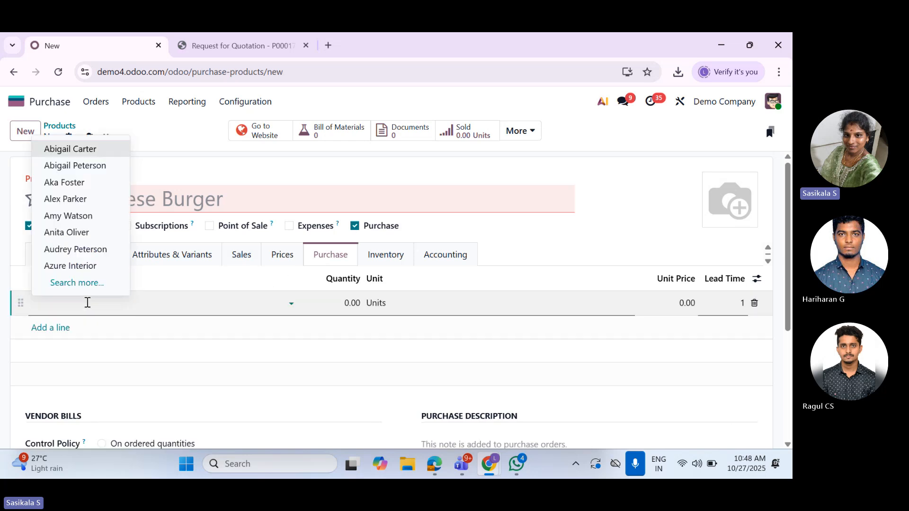
left_click(128, 302)
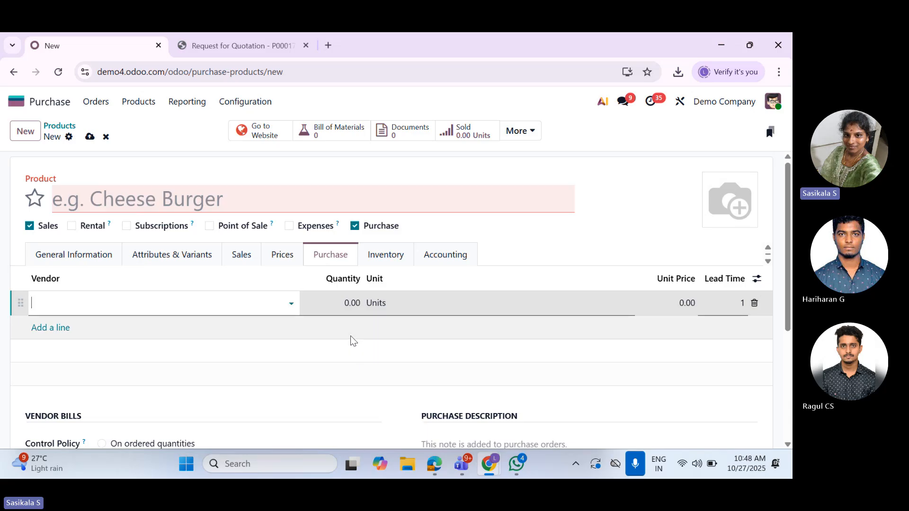
Show the Vendor Product Name, Vendor Product Code, Start Date and End Date columns in the product's vendor list
left_click(757, 279)
left_click(756, 283)
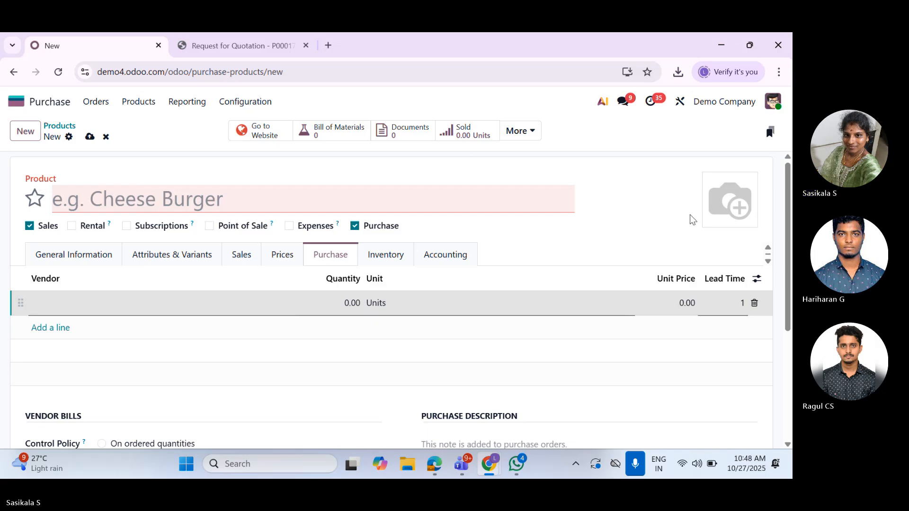
left_click(755, 279)
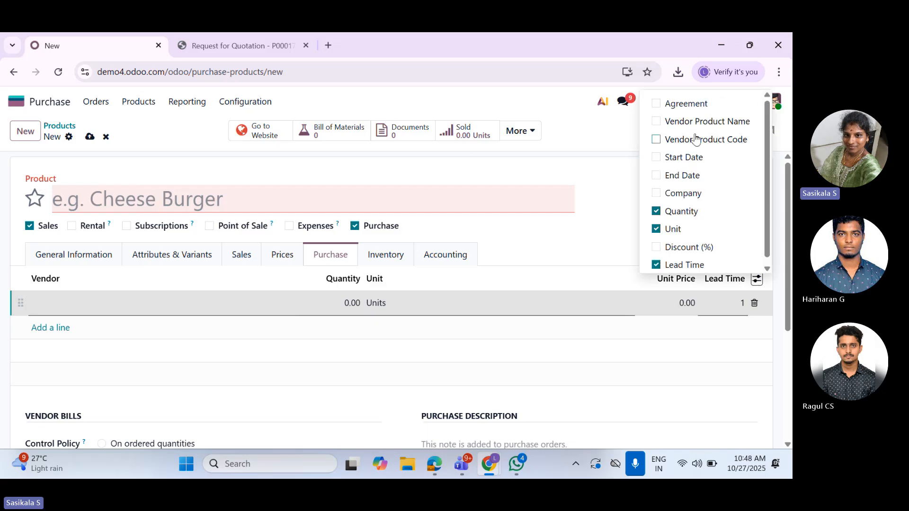
left_click(682, 124)
left_click(669, 142)
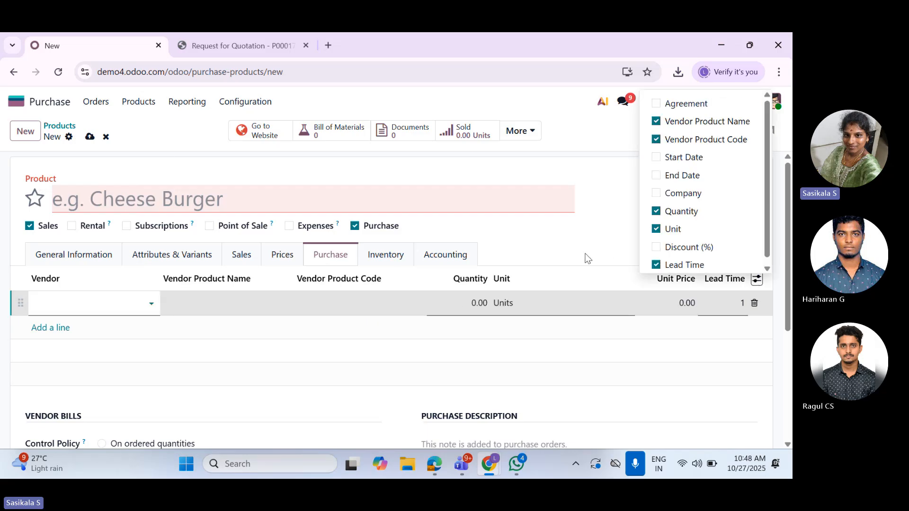
left_click(658, 158)
left_click(658, 176)
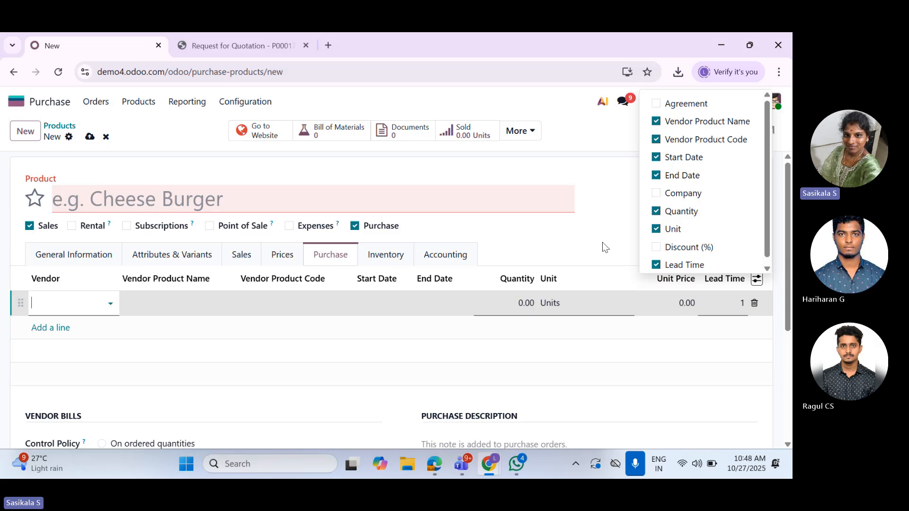
Discard the unsaved product and search the products by name for "scre"
left_click(326, 430)
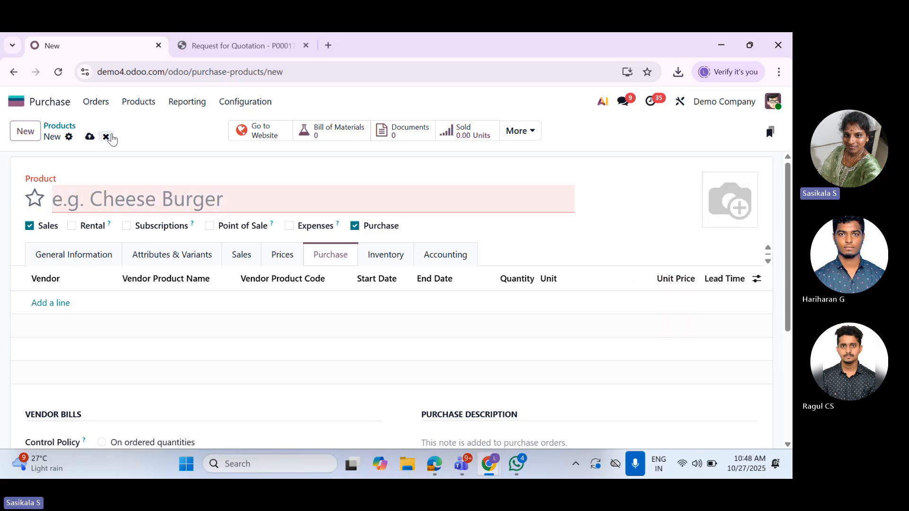
type("scre")
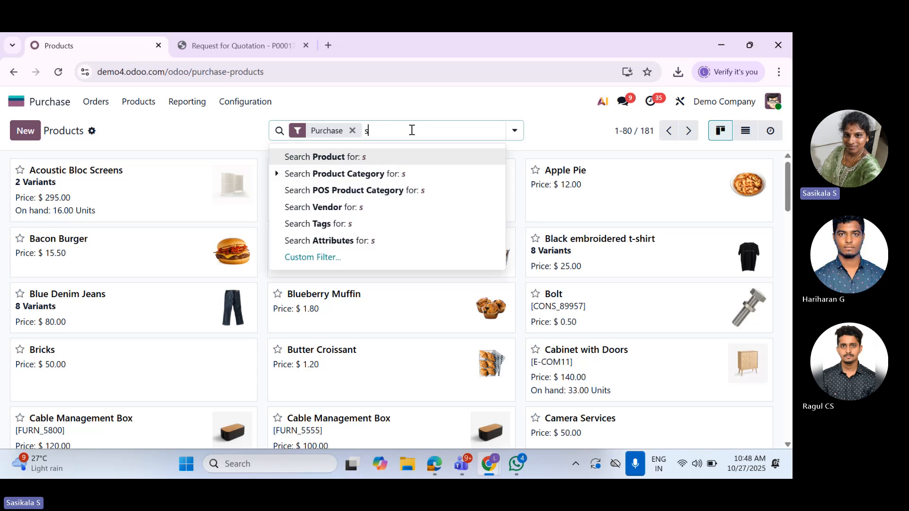
left_click(358, 158)
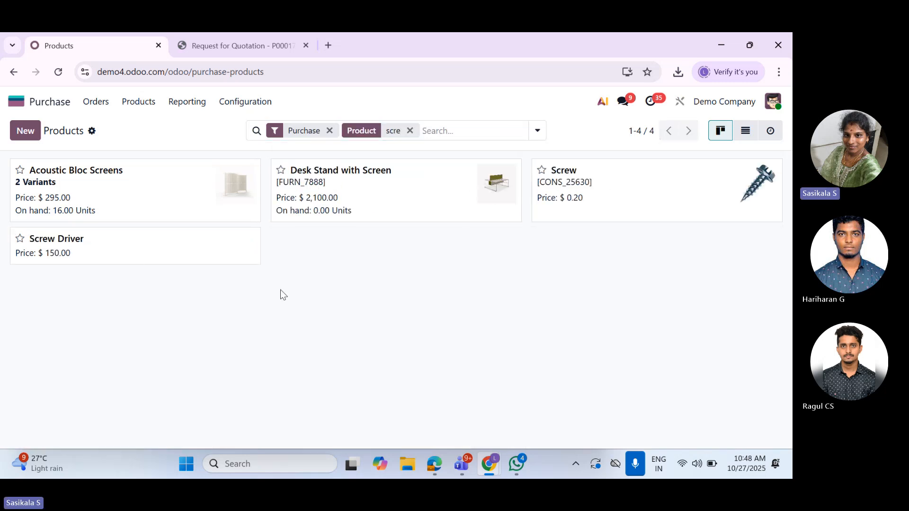
Open the Screw product and save its Ready Mat vendor line with product name Test Screw and product code TSC
left_click(282, 255)
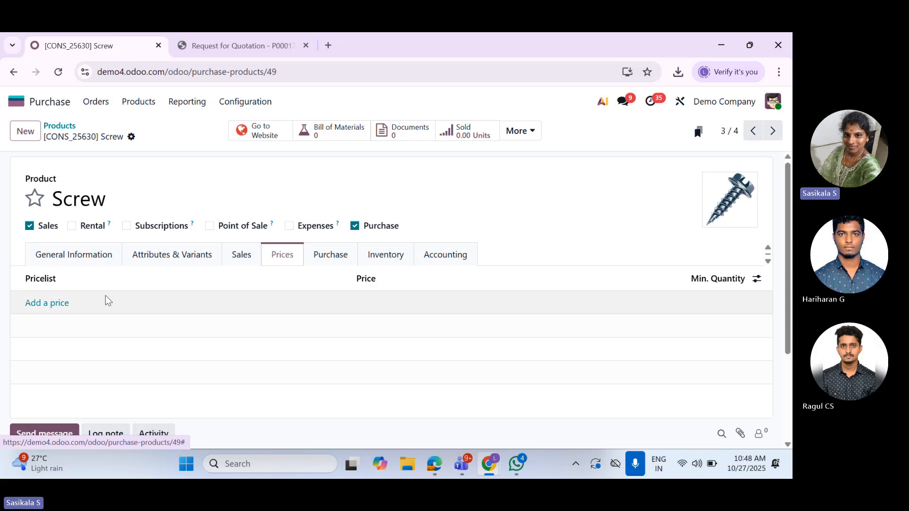
left_click(340, 255)
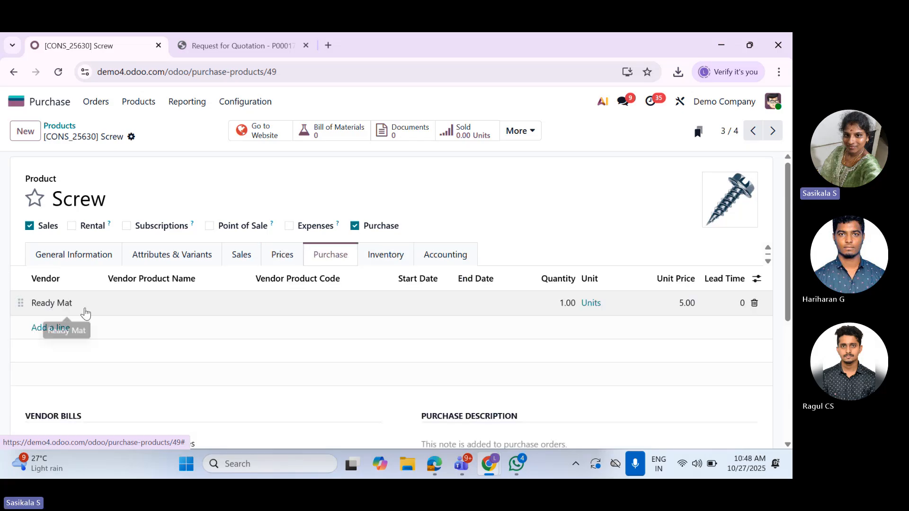
left_click(134, 310)
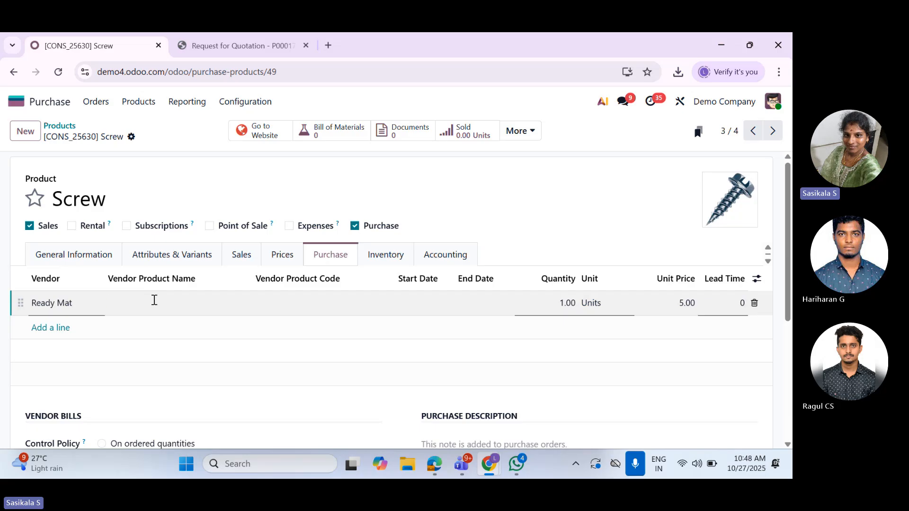
type("Test Screw")
left_click(308, 302)
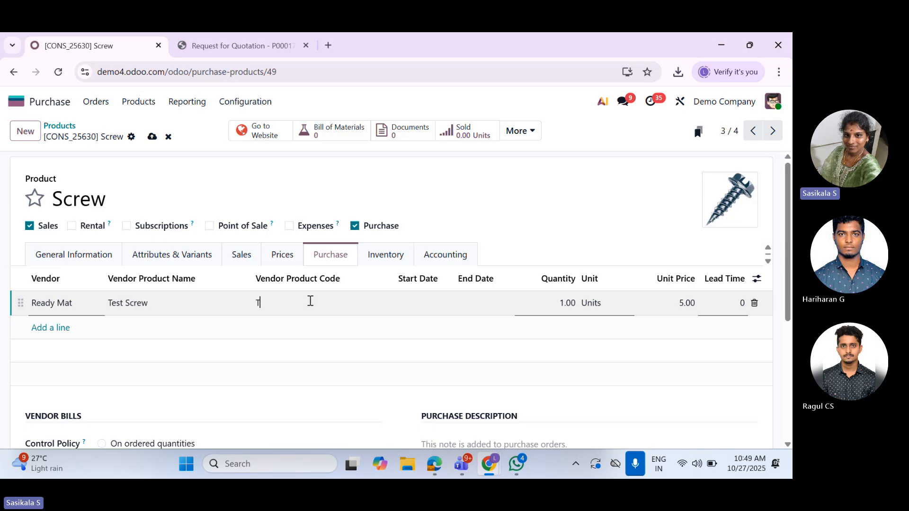
type("TSC")
left_click(152, 136)
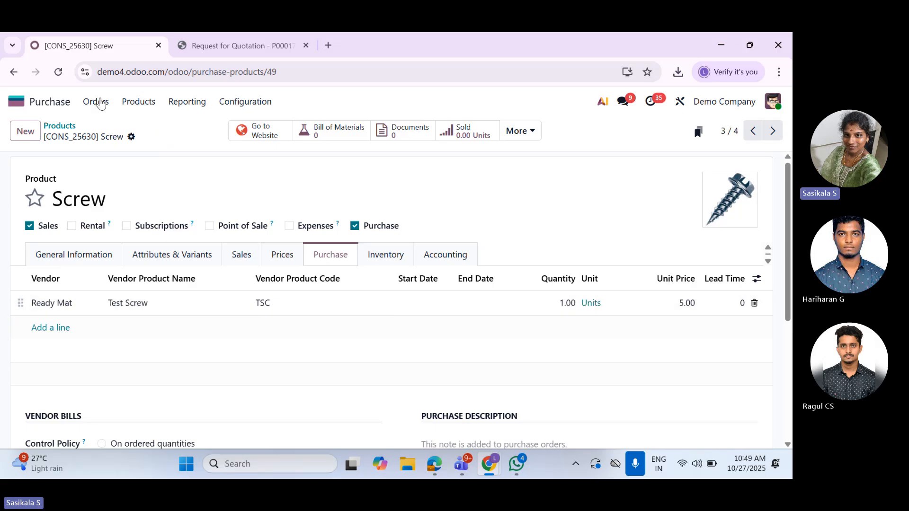
Duplicate the Screw product's browser tab and open the Requests for Quotation list in the copy
right_click(80, 42)
left_click(105, 146)
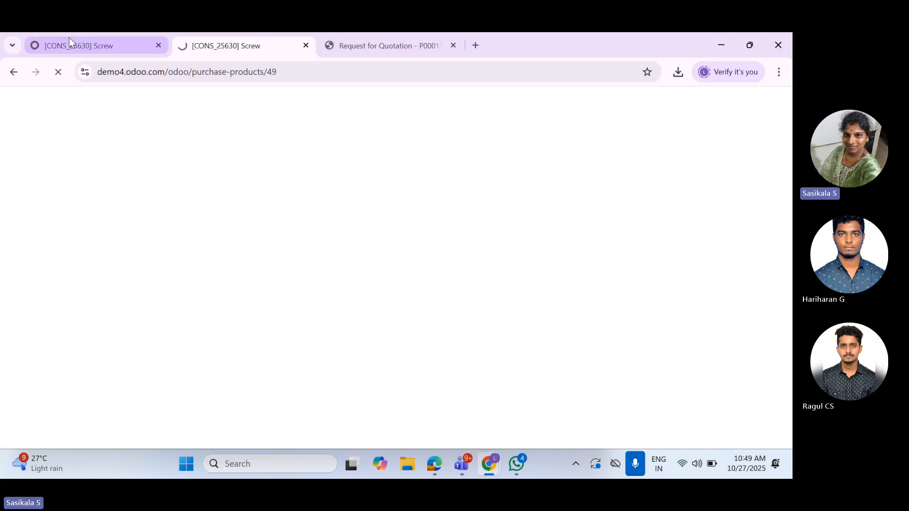
left_click(234, 42)
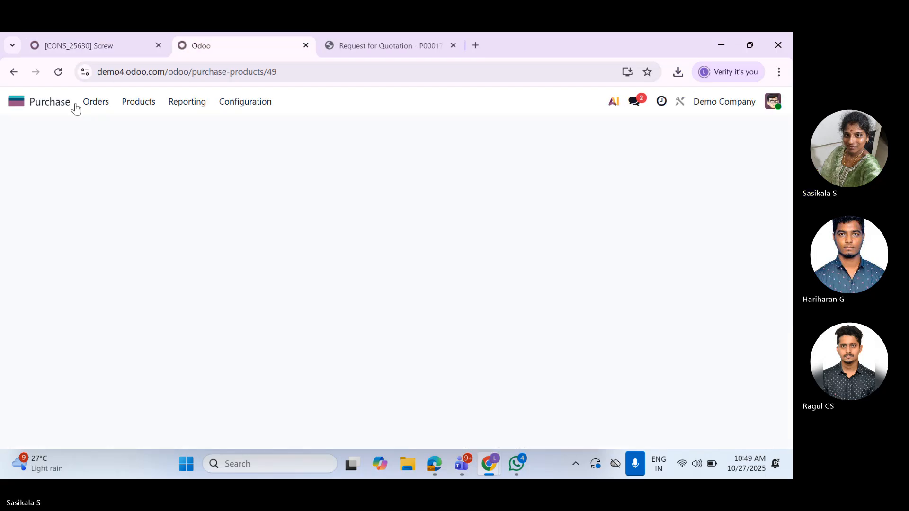
left_click(95, 101)
left_click(124, 126)
Create a new request for quotation with Ready Mat as the vendor
left_click(113, 40)
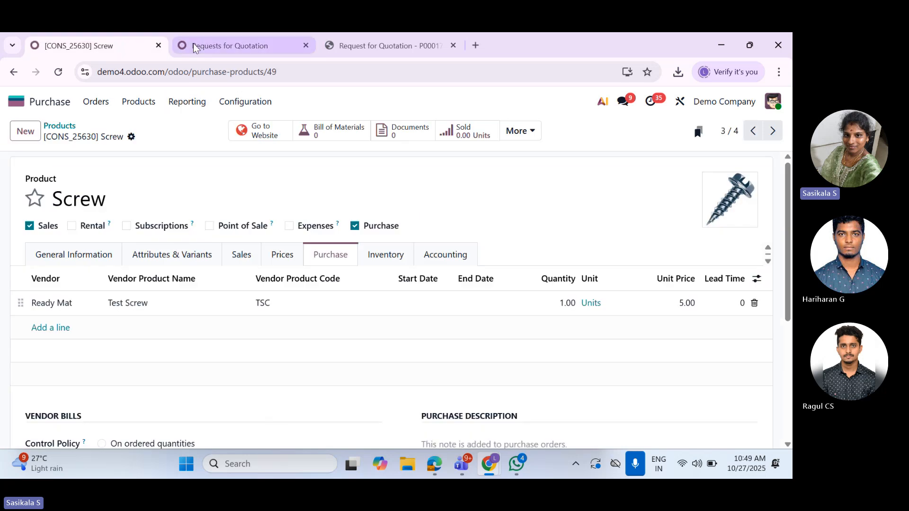
left_click(230, 46)
left_click(25, 131)
left_click(211, 249)
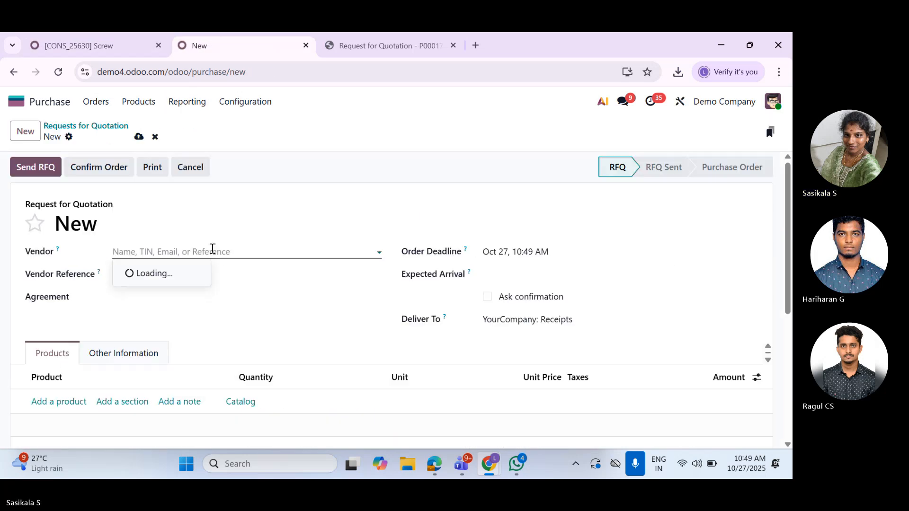
type("read")
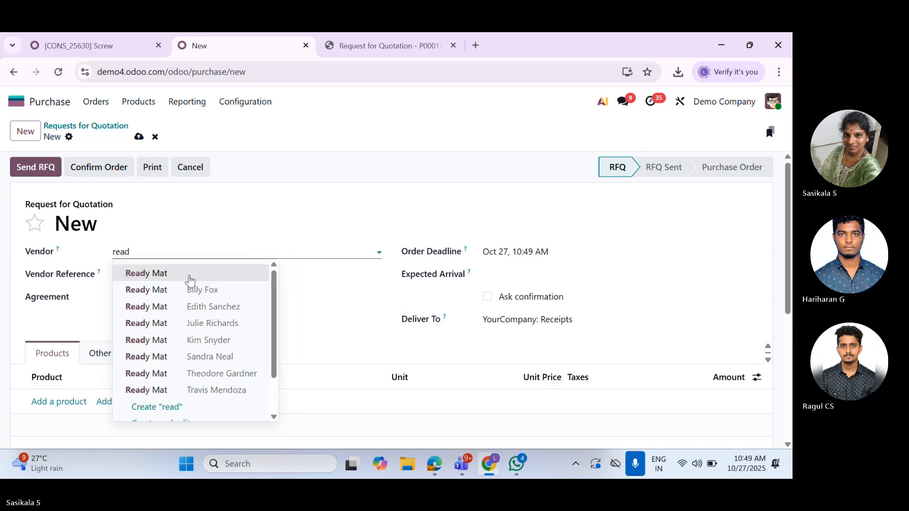
left_click(184, 278)
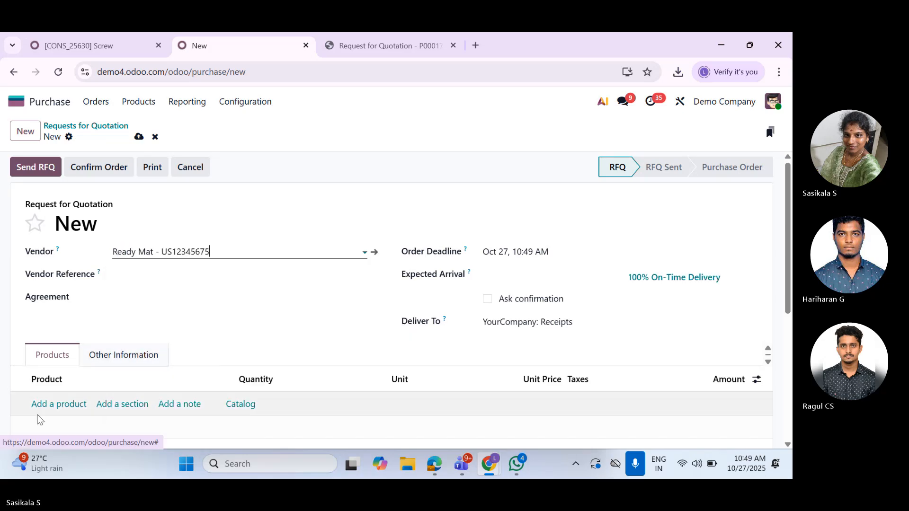
Add Test Screw (TSC) to the request for quotation and compare its line with the Screw product's vendor details
left_click(63, 408)
type("scre")
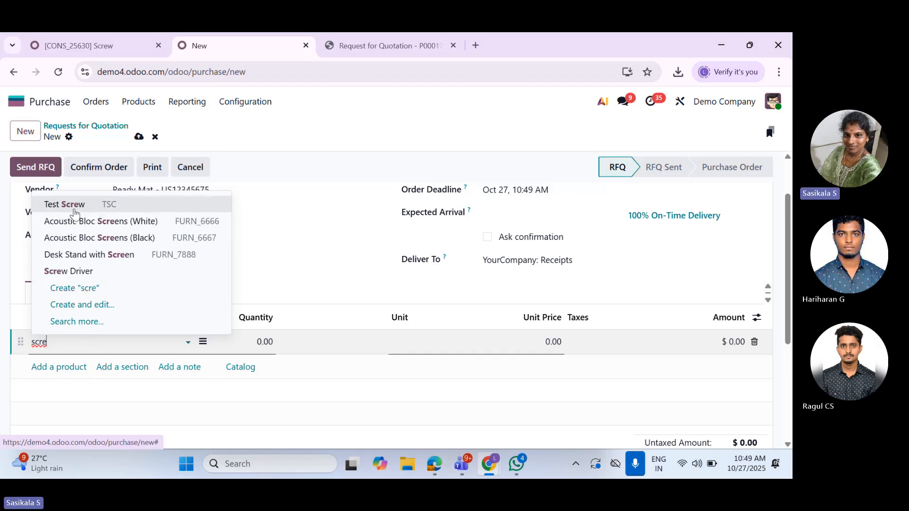
left_click(92, 182)
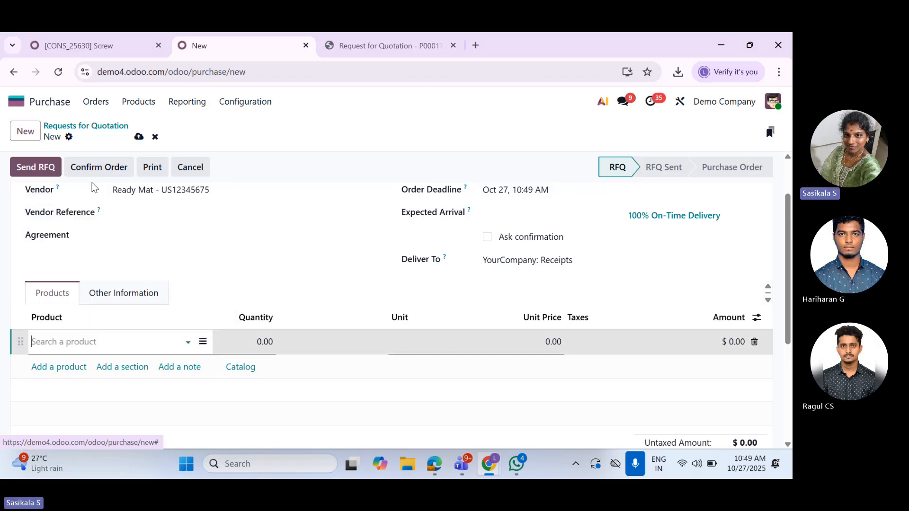
left_click(104, 46)
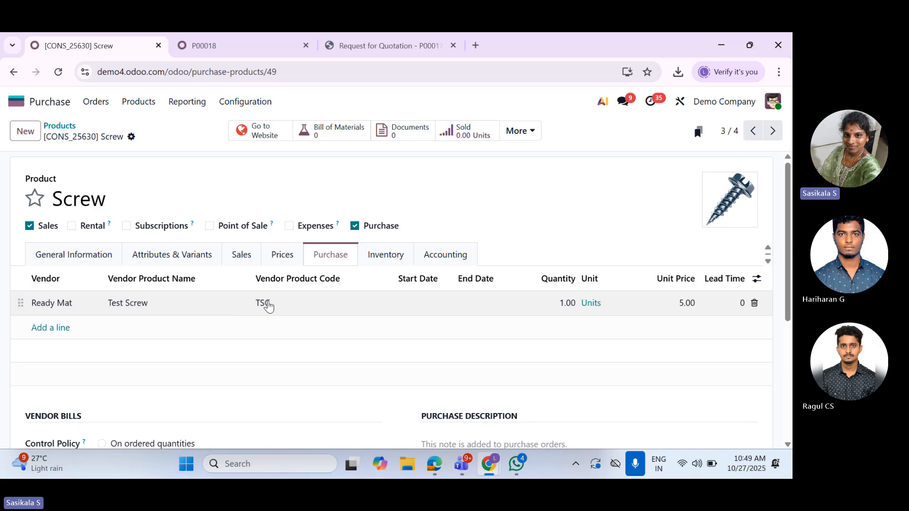
left_click(203, 38)
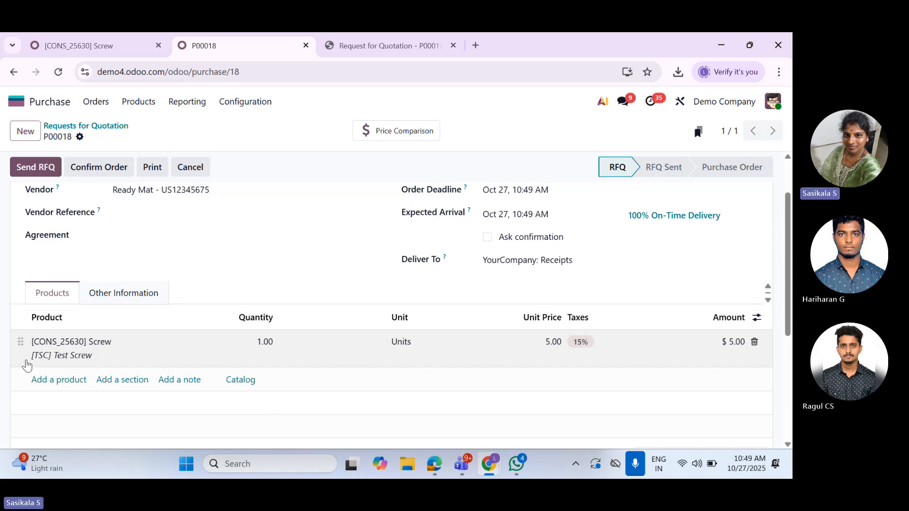
Print P00018 as a Request for Quotation PDF and open it to examine the product description
scroll(486, 331, "up", 2)
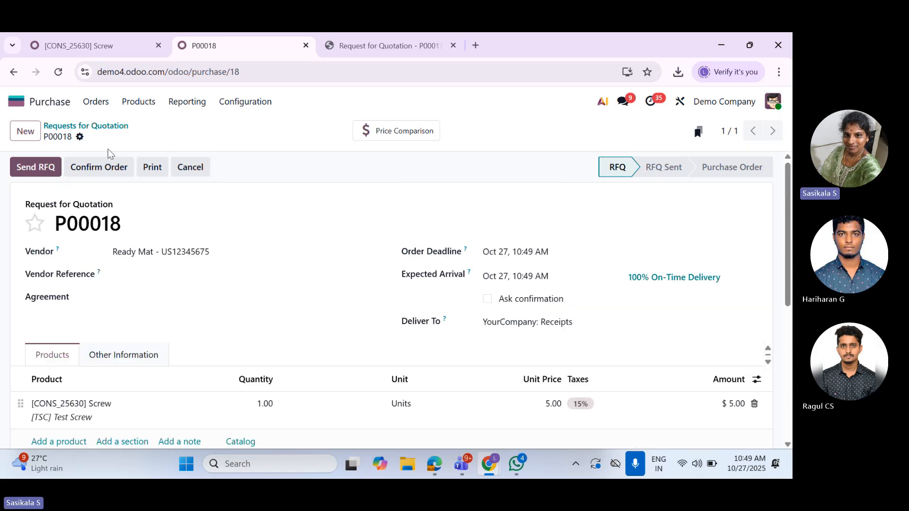
left_click(80, 137)
mouse_move(152, 161)
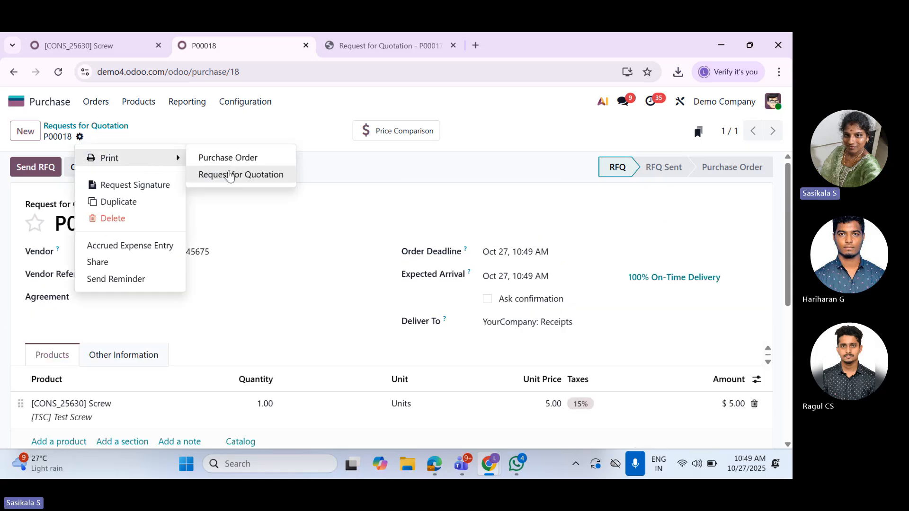
left_click(231, 174)
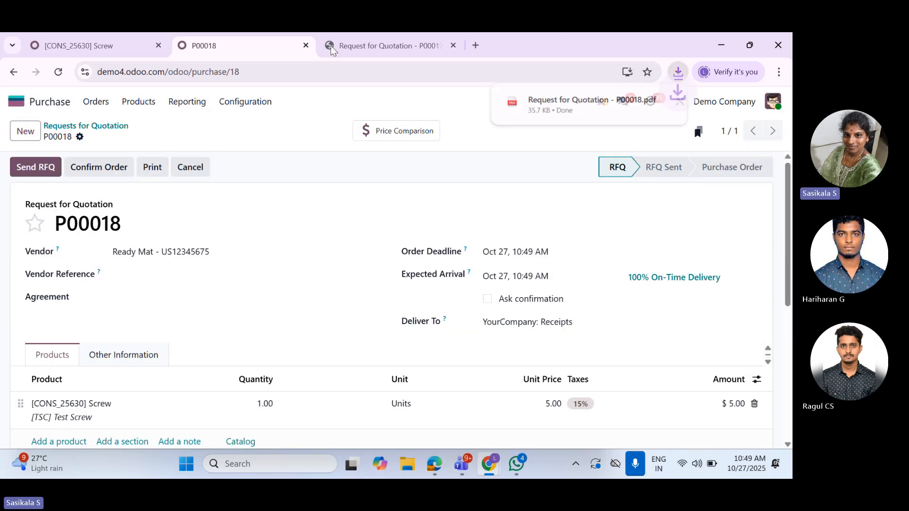
left_click(587, 118)
scroll(466, 345, "down", 5)
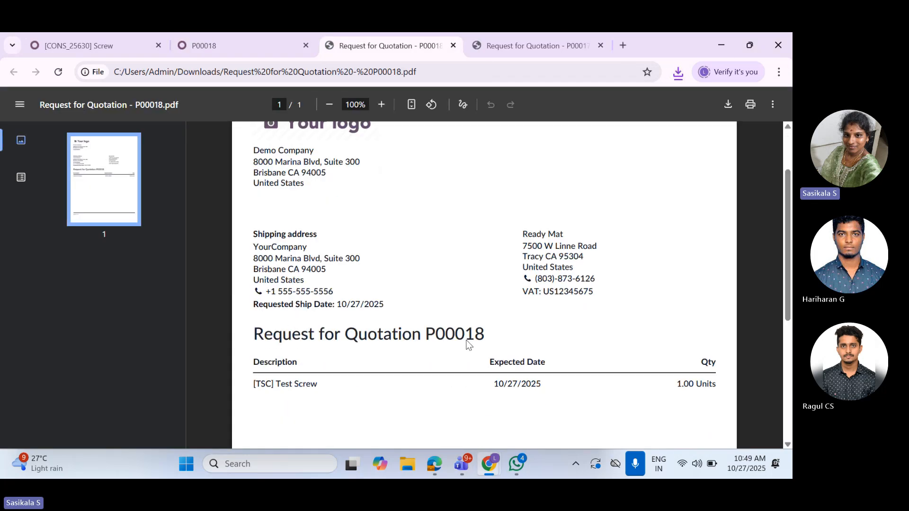
scroll(310, 369, "up", 5)
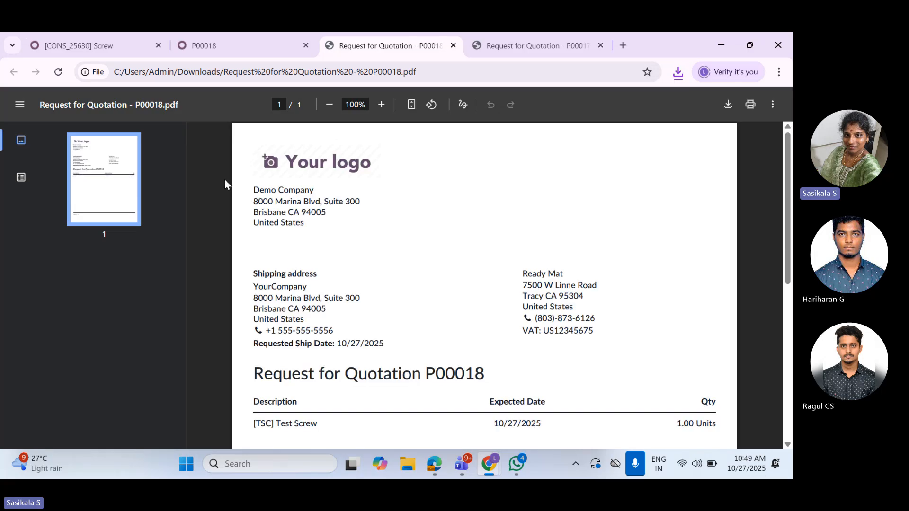
Return to request for quotation P00018 and change its vendor to Gemini Furniture
left_click(203, 46)
scroll(226, 346, "down", 3)
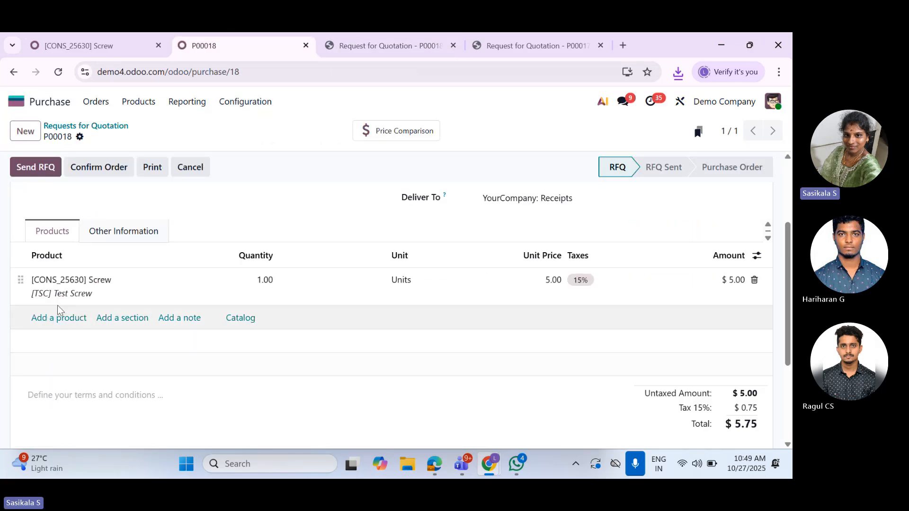
scroll(207, 265, "up", 3)
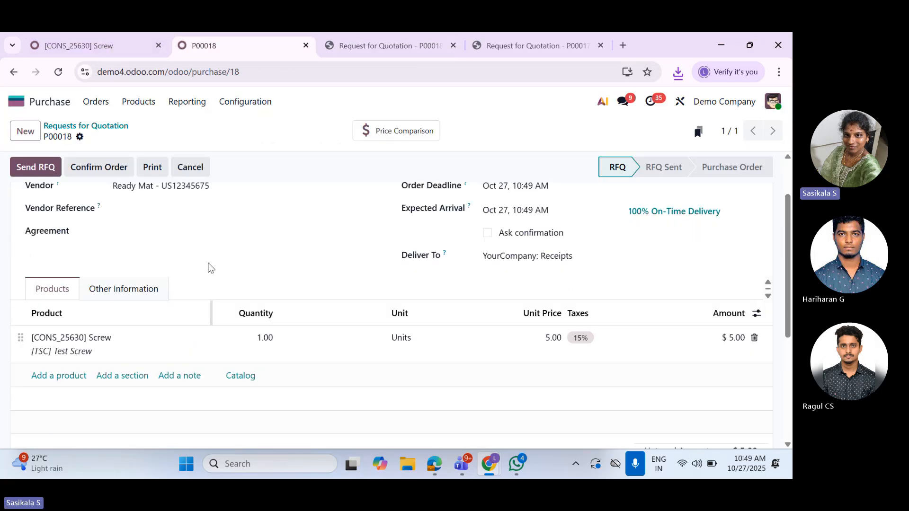
left_click_drag(217, 256, 132, 237)
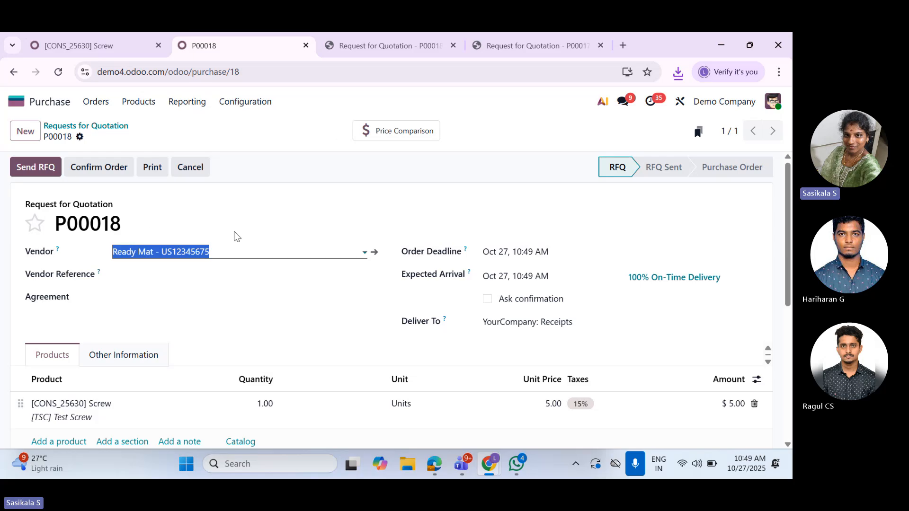
key("BackSpace")
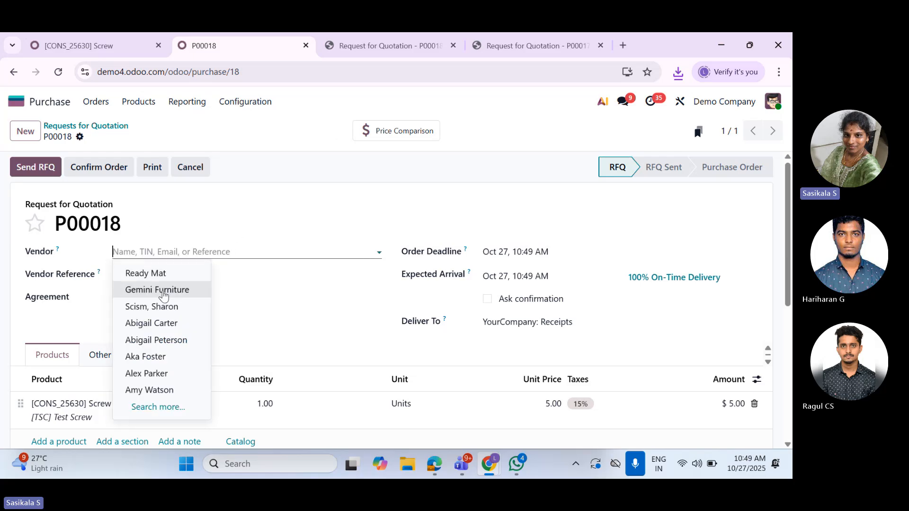
left_click(194, 288)
Delete the existing Screw line from P00018 and add the Screw product again for the new vendor
scroll(193, 347, "down", 1)
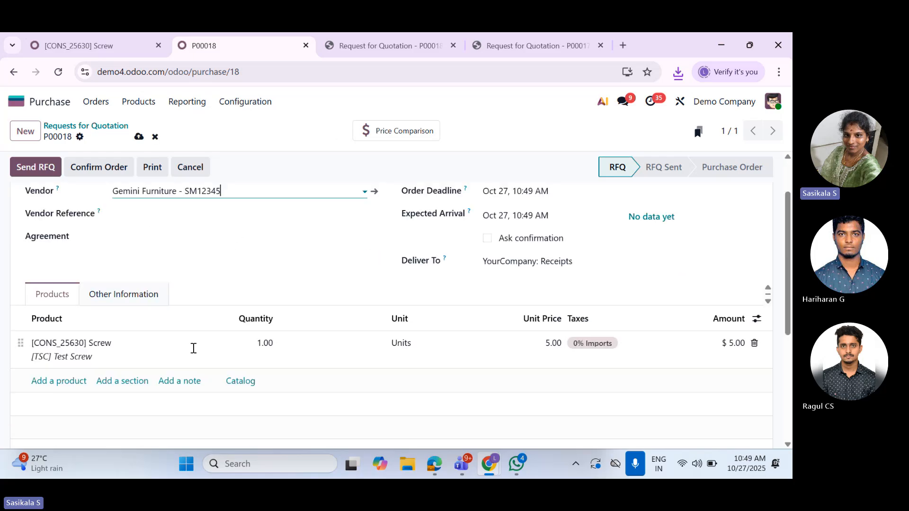
left_click(754, 343)
left_click(67, 342)
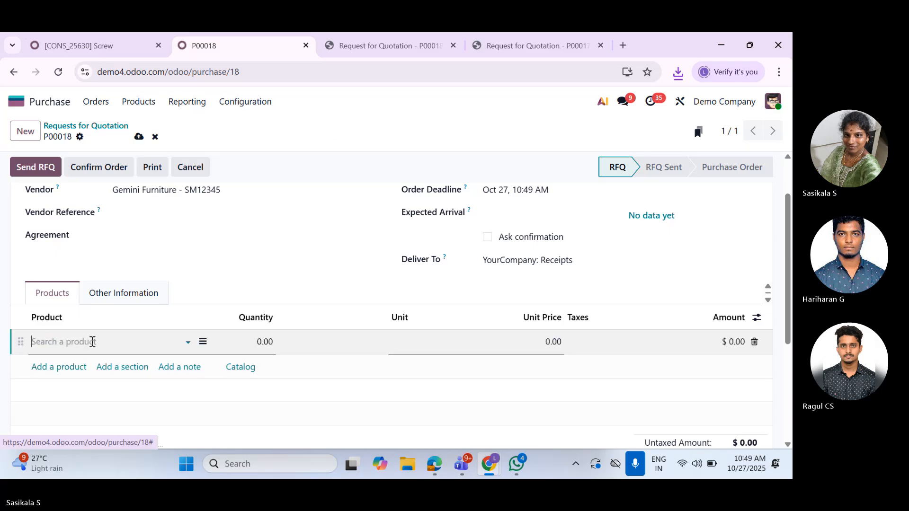
type("scre")
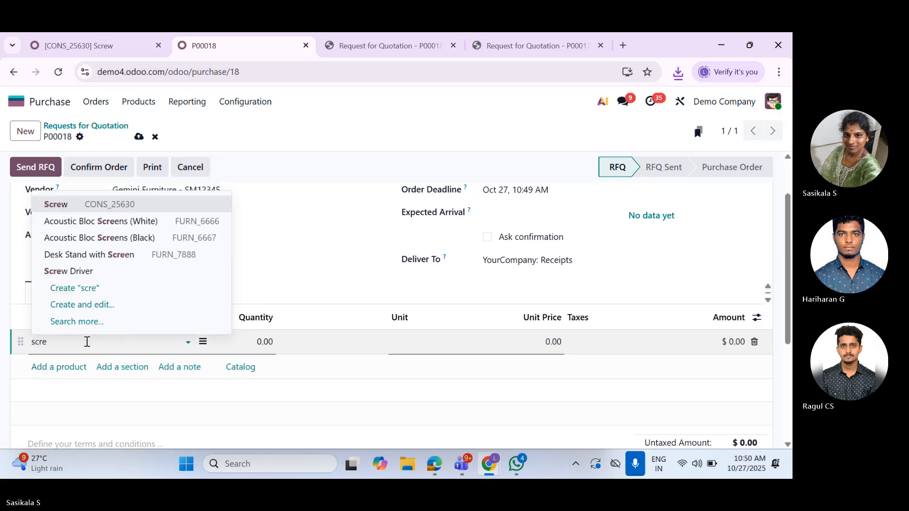
left_click(103, 204)
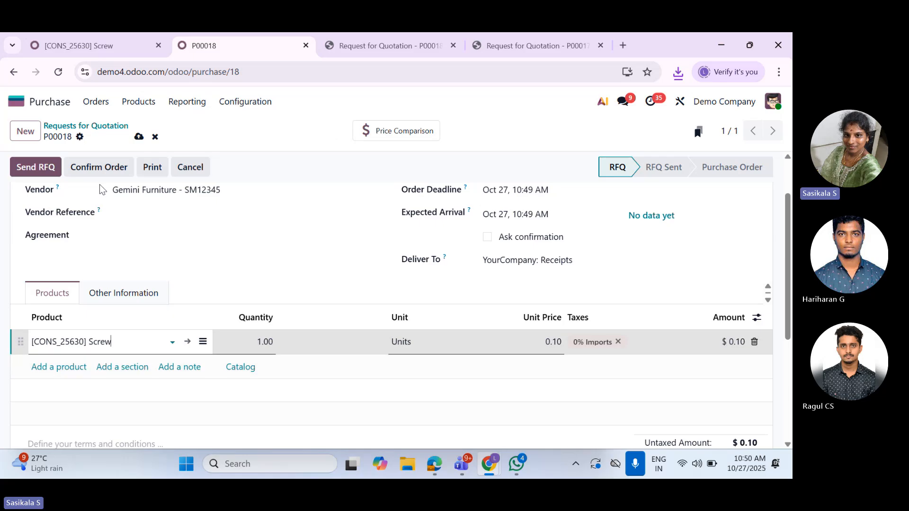
Compare the Screw line on P00018 with the vendor product name and code on the Screw product's vendor list
left_click(95, 46)
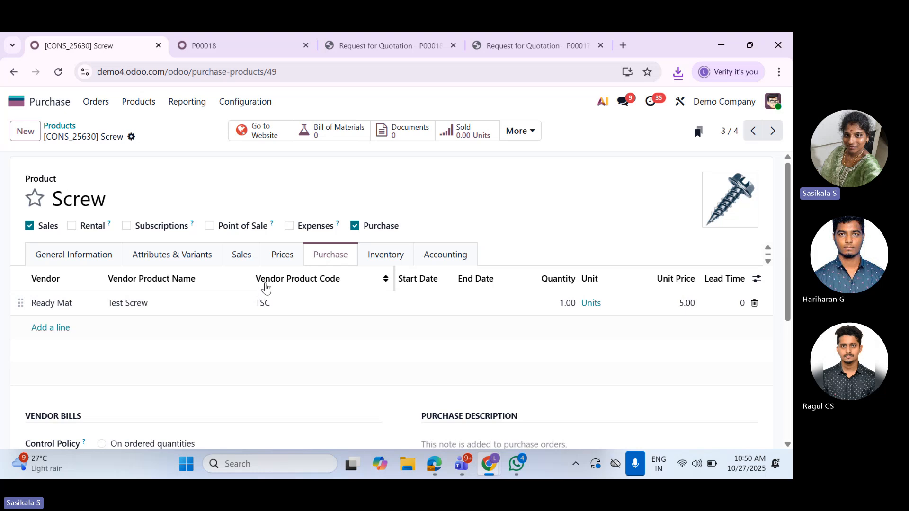
left_click(208, 45)
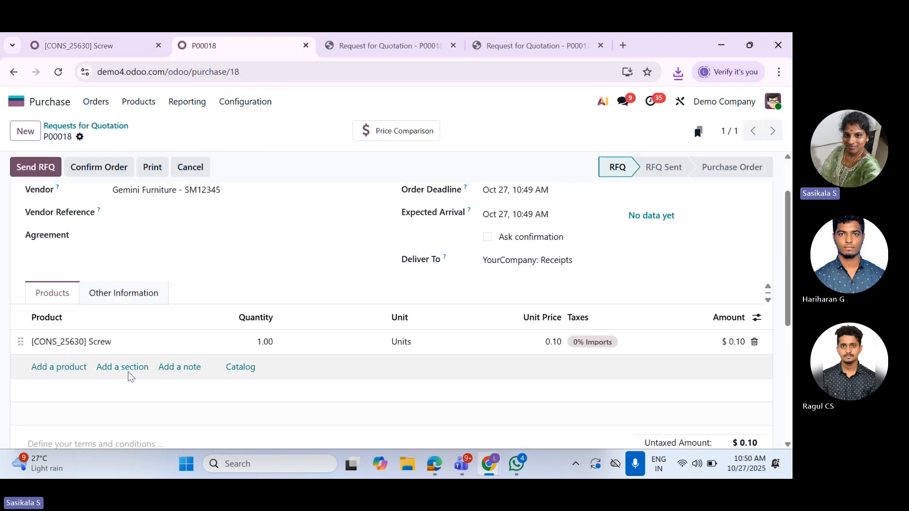
left_click(95, 46)
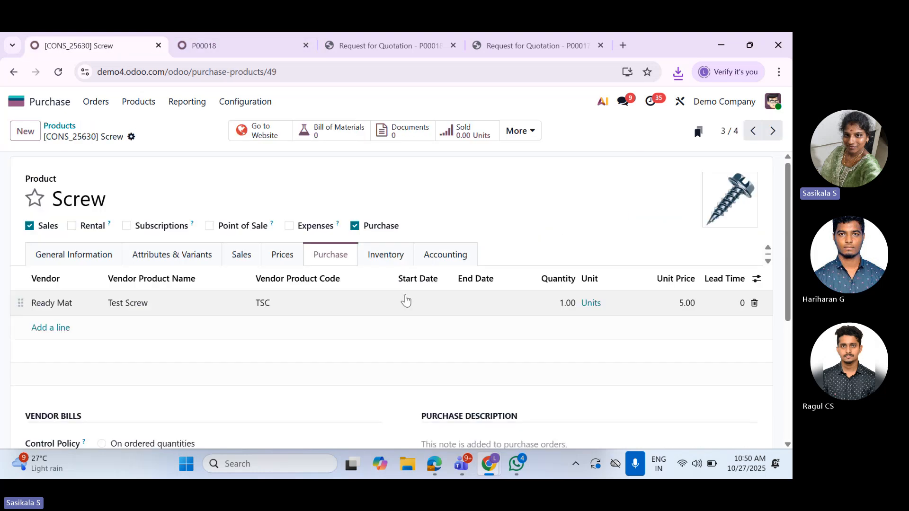
left_click(262, 47)
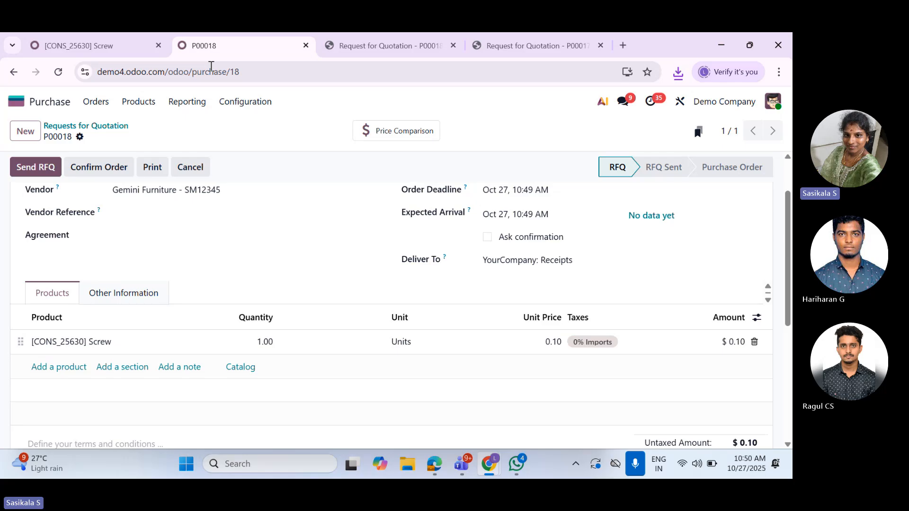
left_click(93, 40)
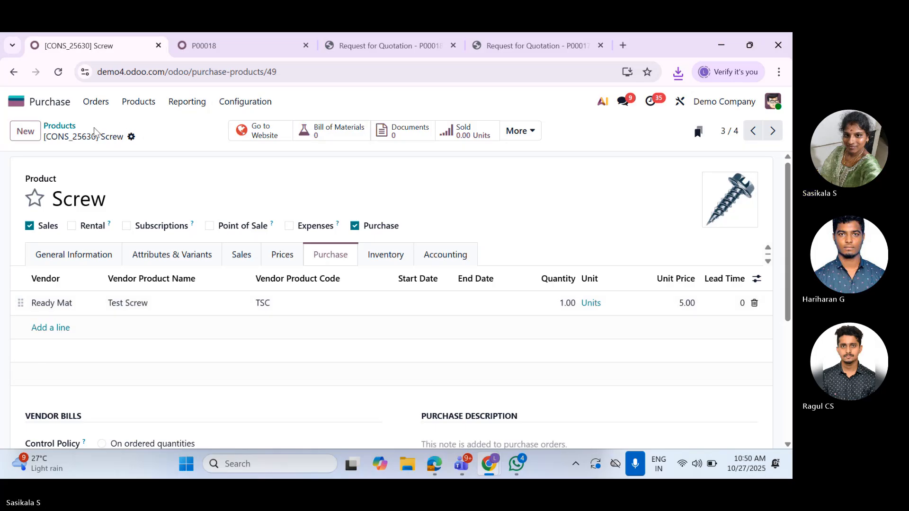
Open the Purchase Analysis report and display it as a pivot table
left_click(142, 107)
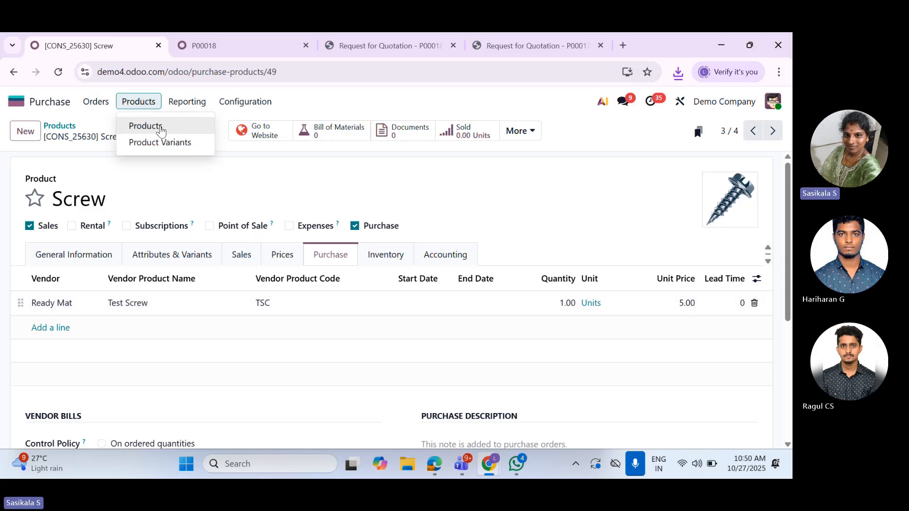
left_click(180, 108)
left_click(180, 126)
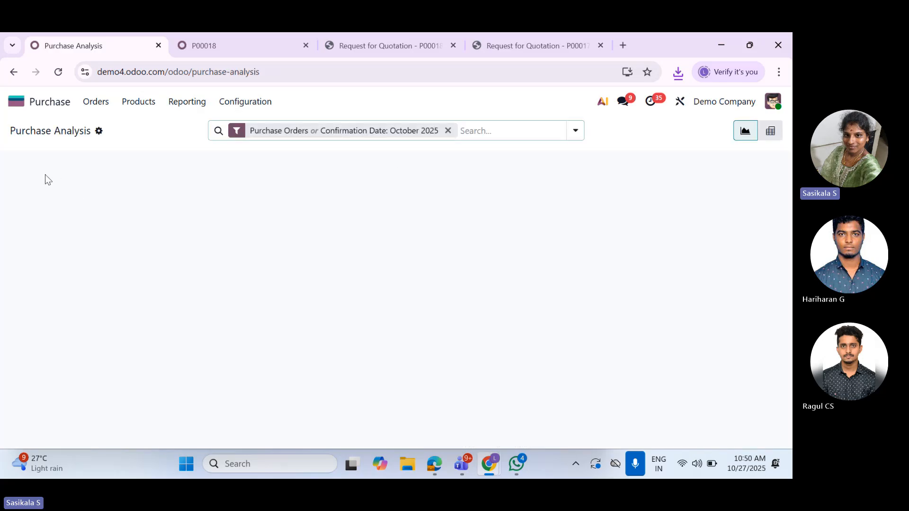
left_click(770, 130)
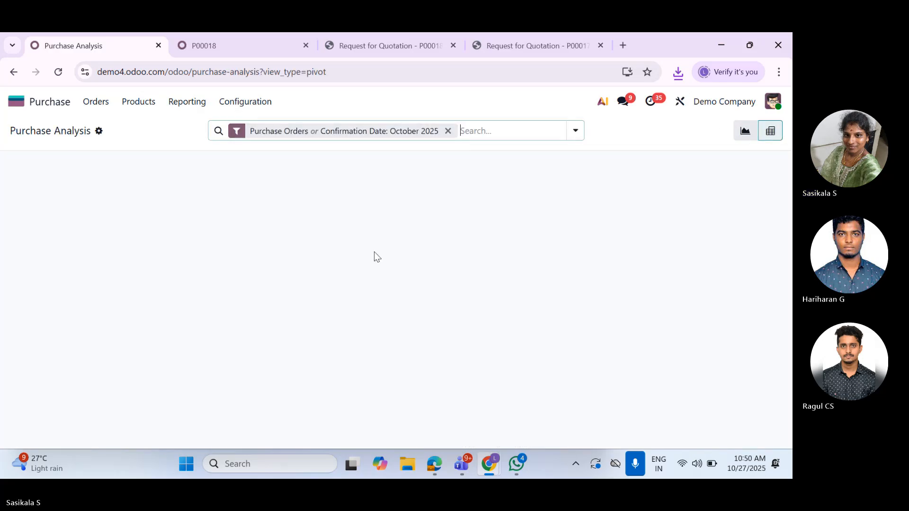
Add the Qty Ordered, Qty Received, Qty Billed and Qty to be Billed measures to the purchase analysis pivot table
left_click(56, 166)
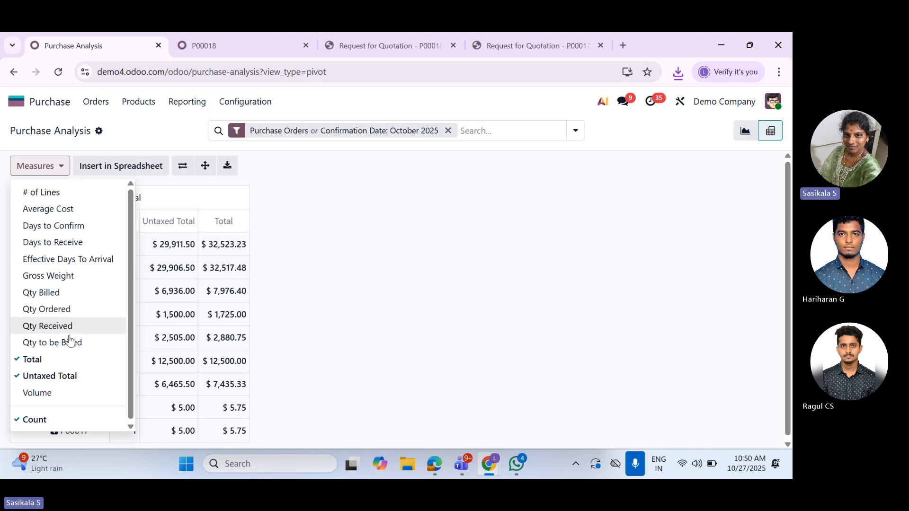
left_click(89, 310)
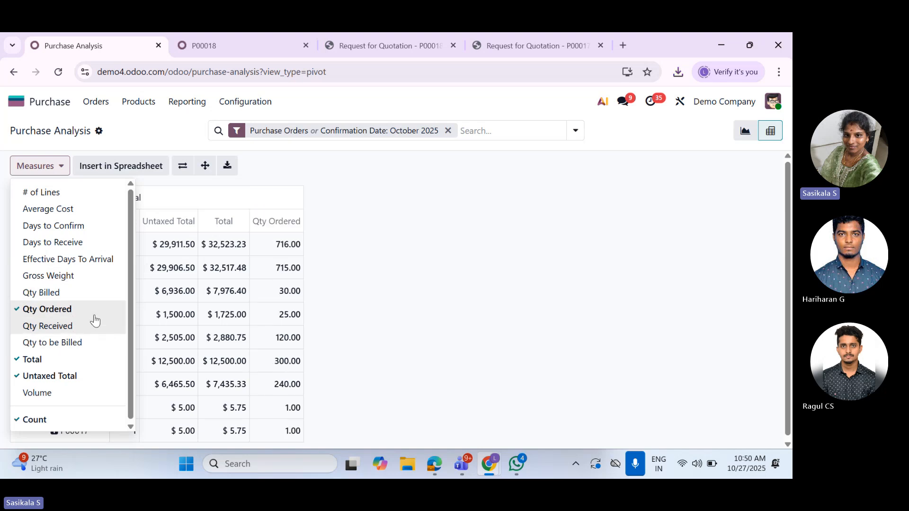
left_click(93, 327)
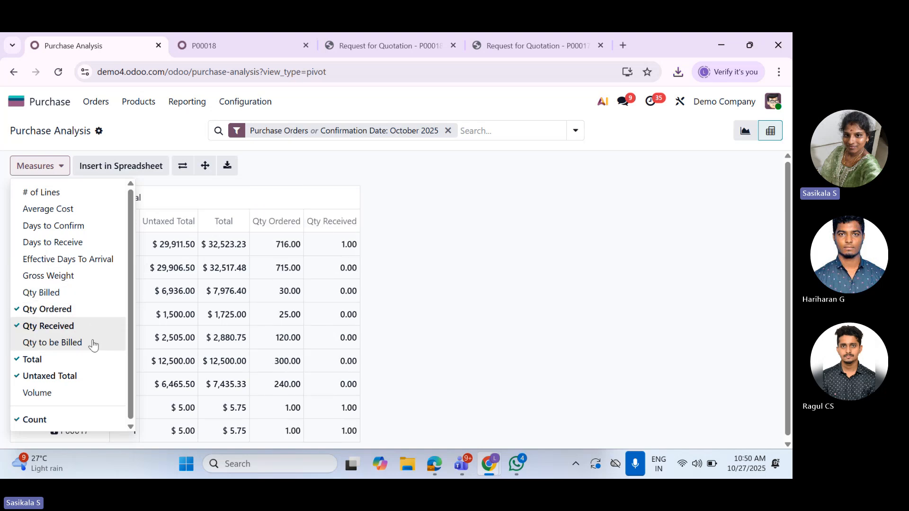
left_click(73, 294)
left_click(75, 345)
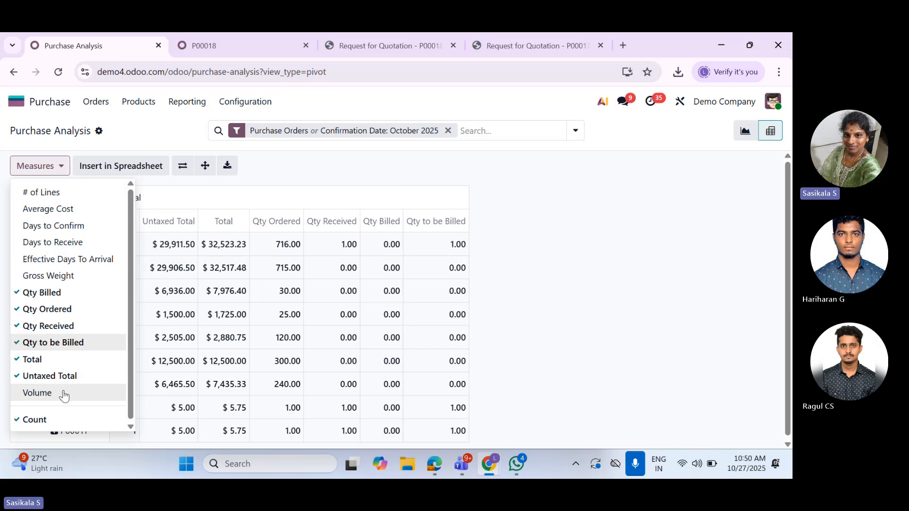
left_click(432, 286)
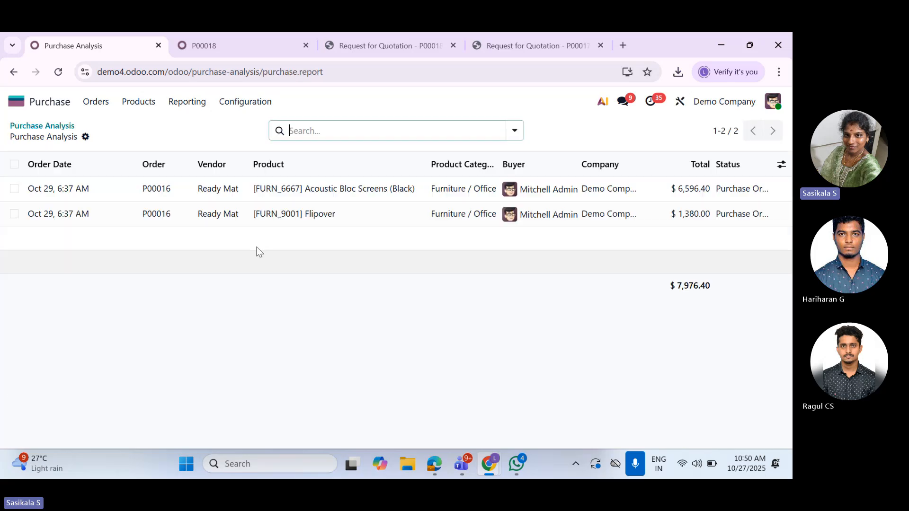
left_click(50, 127)
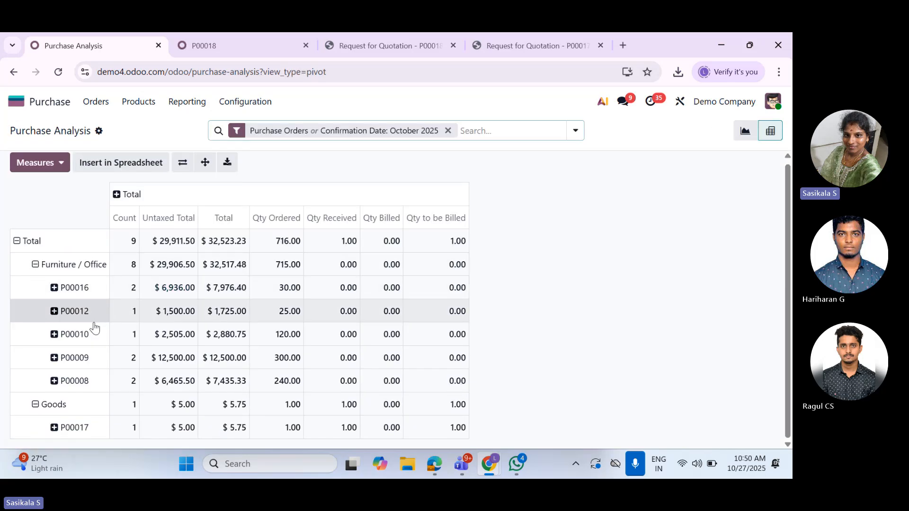
Collapse the pivot table's Total row and regroup it by Product
left_click(18, 241)
left_click(18, 243)
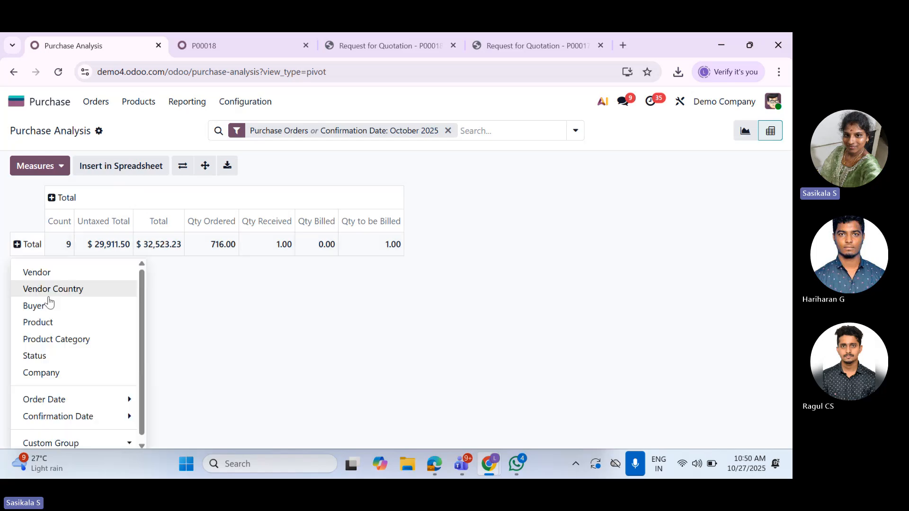
left_click(38, 322)
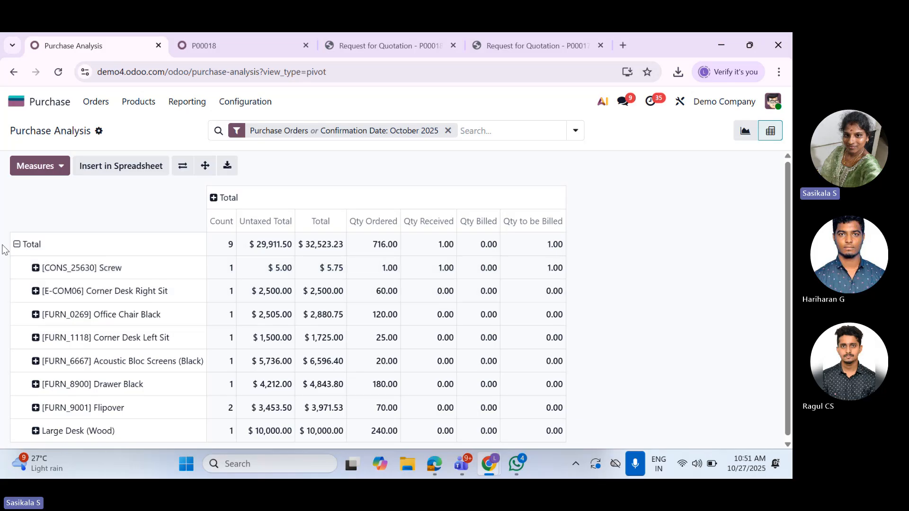
Collapse the product rows and regroup the pivot table's Total row by Vendor
left_click(25, 247)
left_click(24, 247)
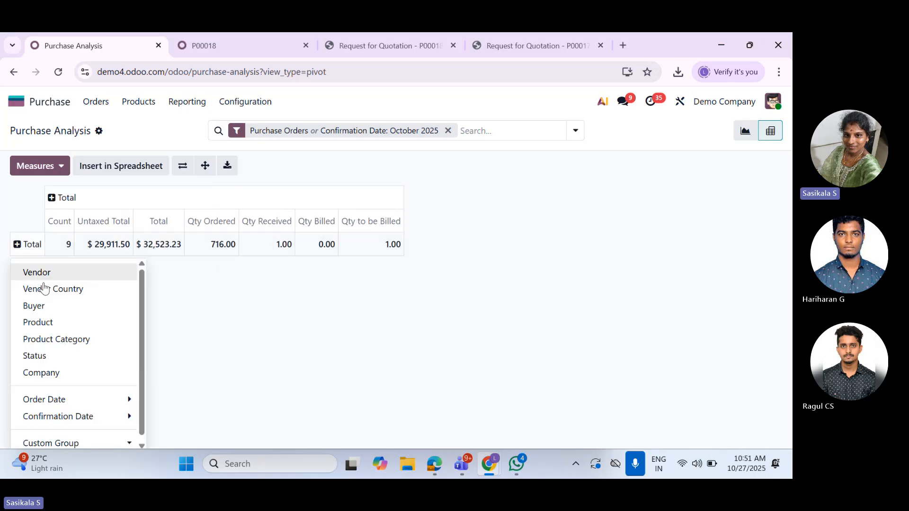
left_click(37, 269)
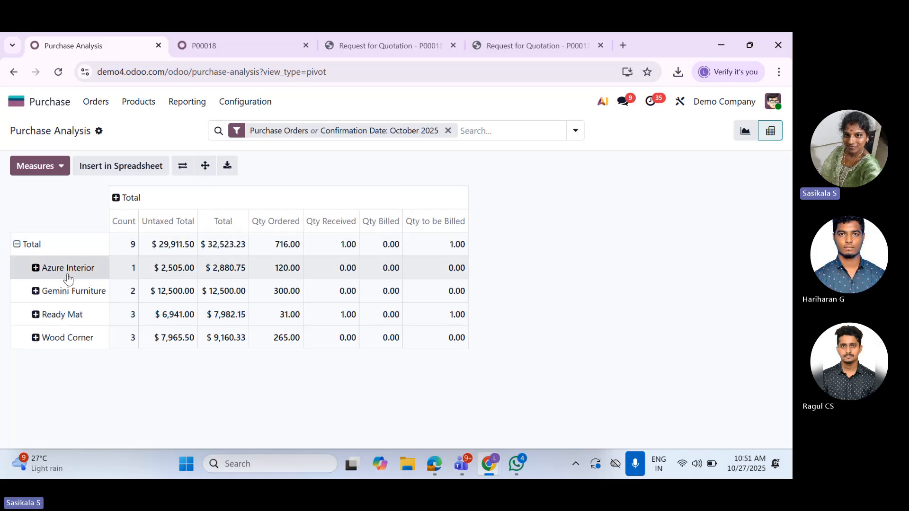
Break down Azure Interior, Gemini Furniture and Ready Mat by Product and examine their ordered, received and billed quantities
left_click(34, 269)
left_click(65, 345)
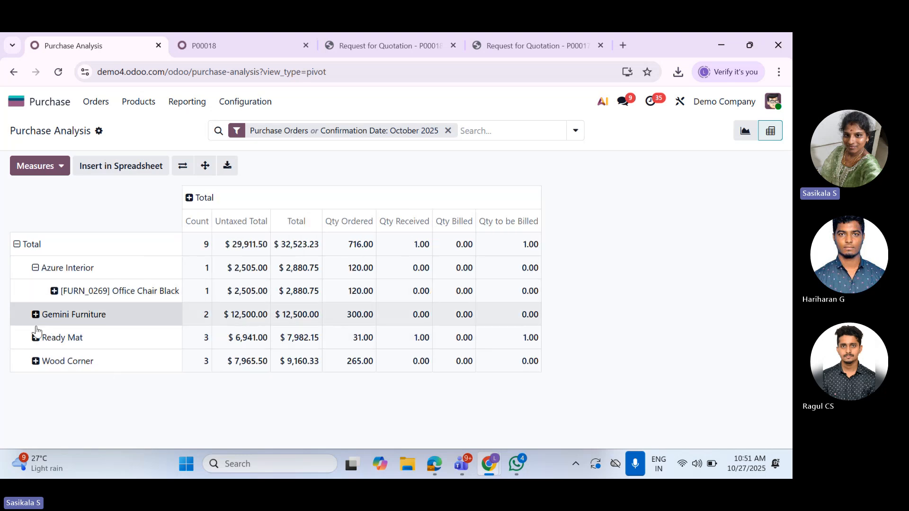
left_click(41, 315)
left_click(159, 378)
scroll(160, 379, "down", 1)
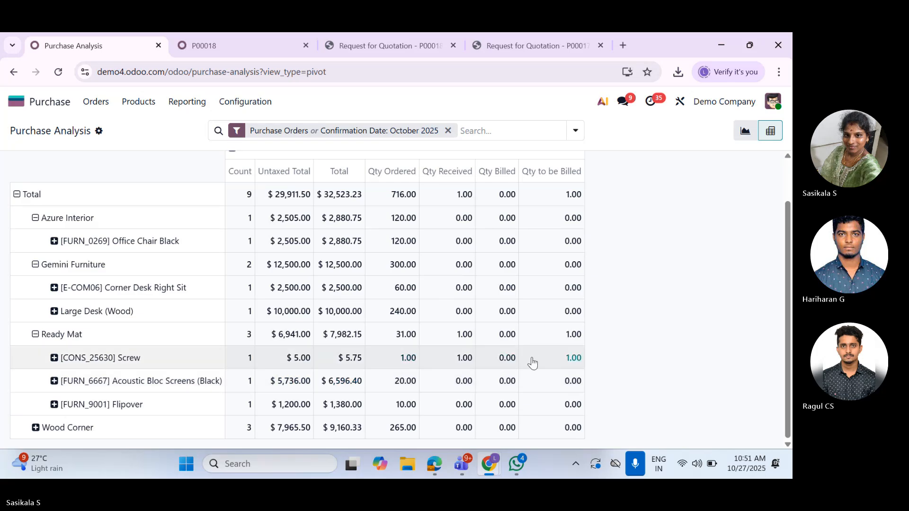
scroll(521, 363, "up", 1)
Open the Vendor Pricelists from the purchase configuration
left_click(253, 103)
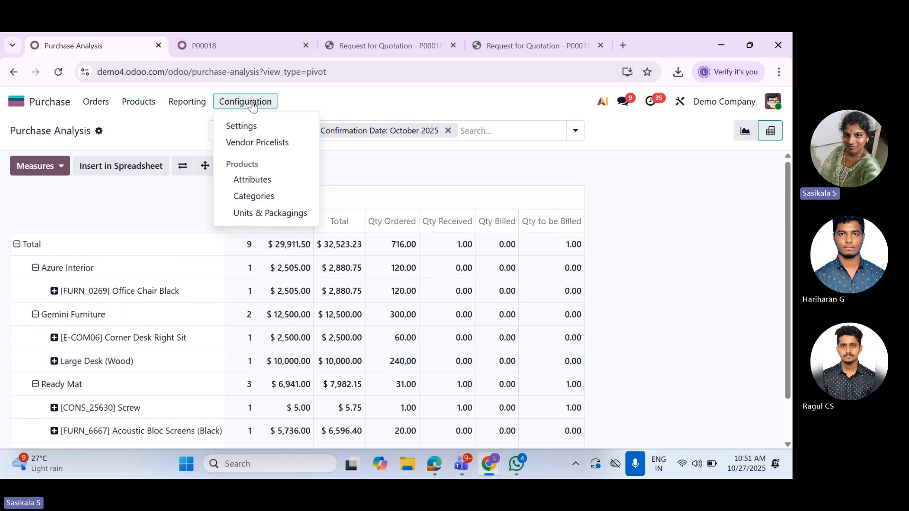
left_click(285, 143)
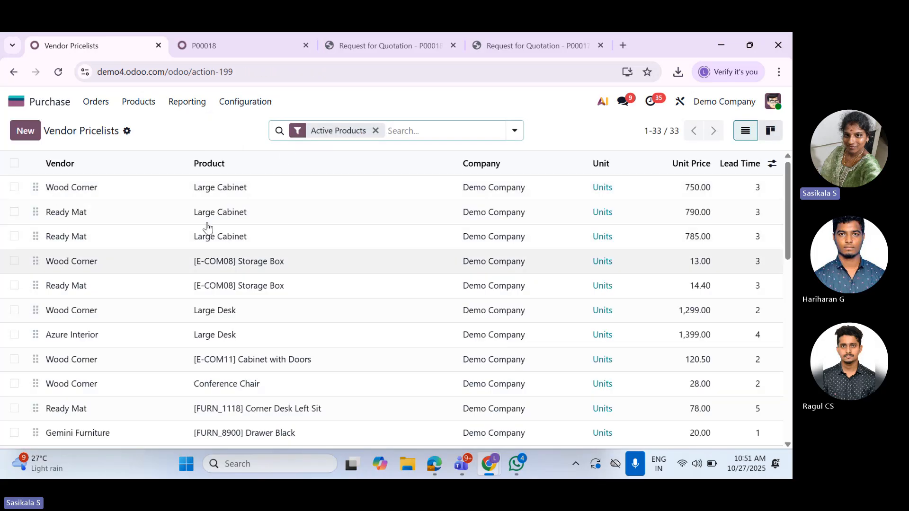
Create a new vendor pricelist entry with the second suggested contact as vendor and Apple Pie as the product
scroll(696, 221, "down", 1)
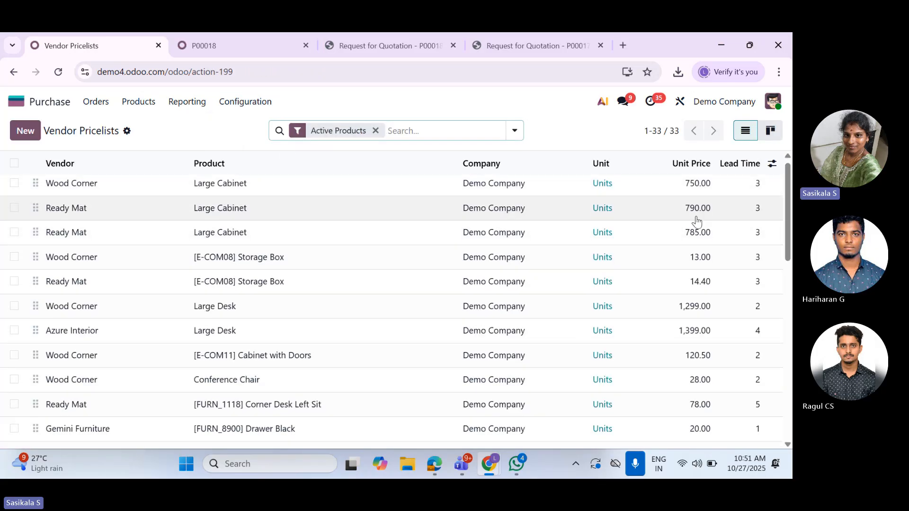
scroll(696, 221, "down", 10)
scroll(691, 218, "up", 10)
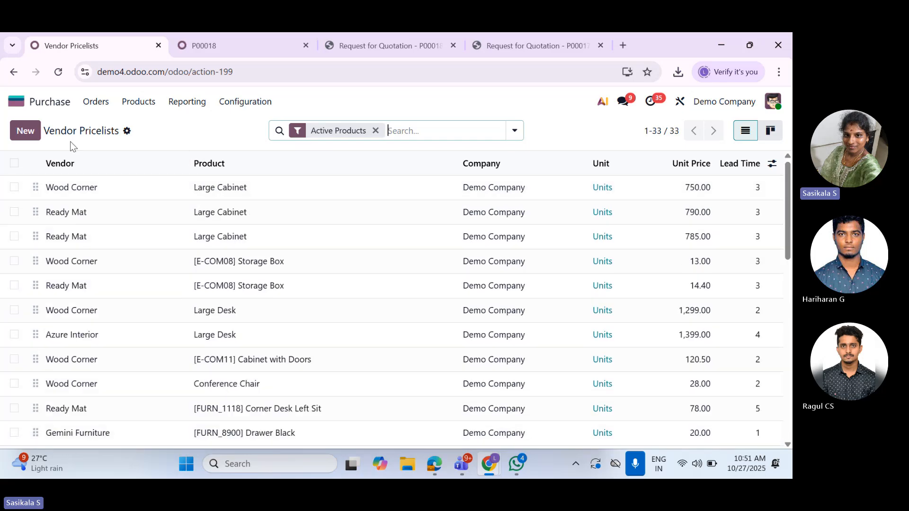
left_click(26, 131)
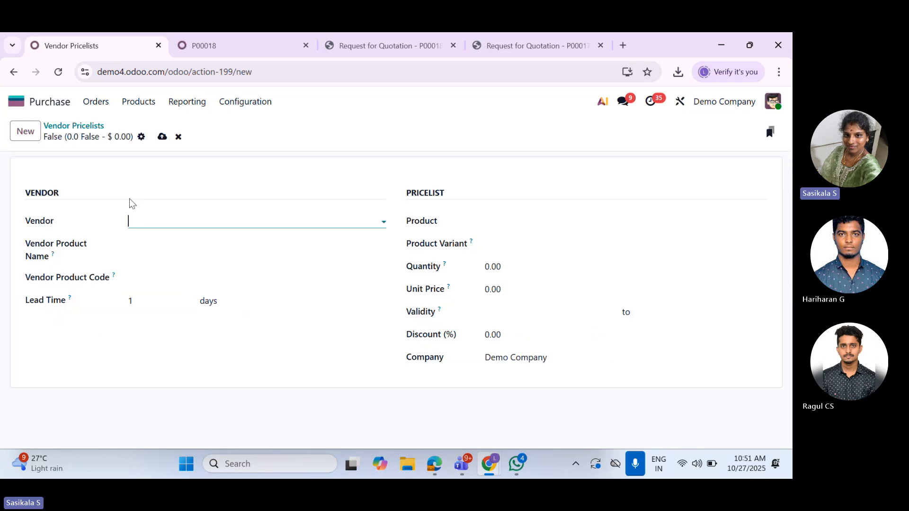
left_click(225, 228)
left_click(182, 273)
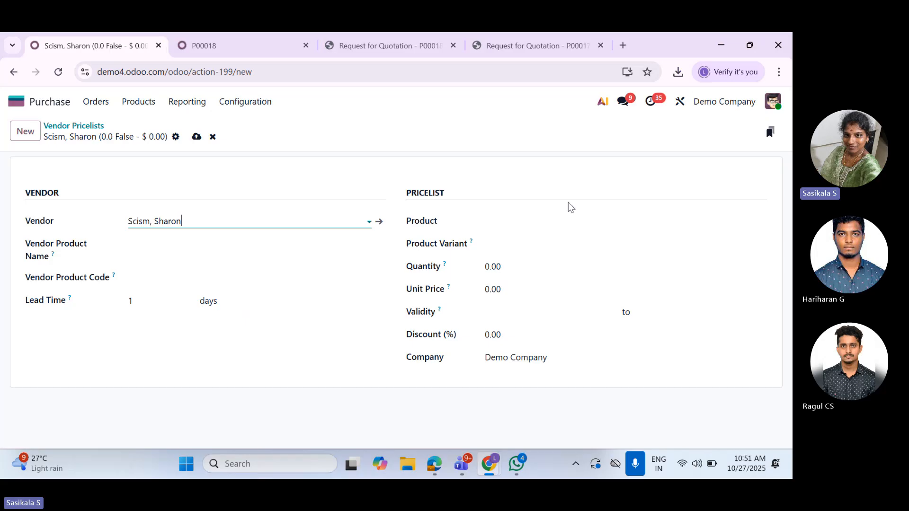
left_click(561, 223)
left_click(532, 274)
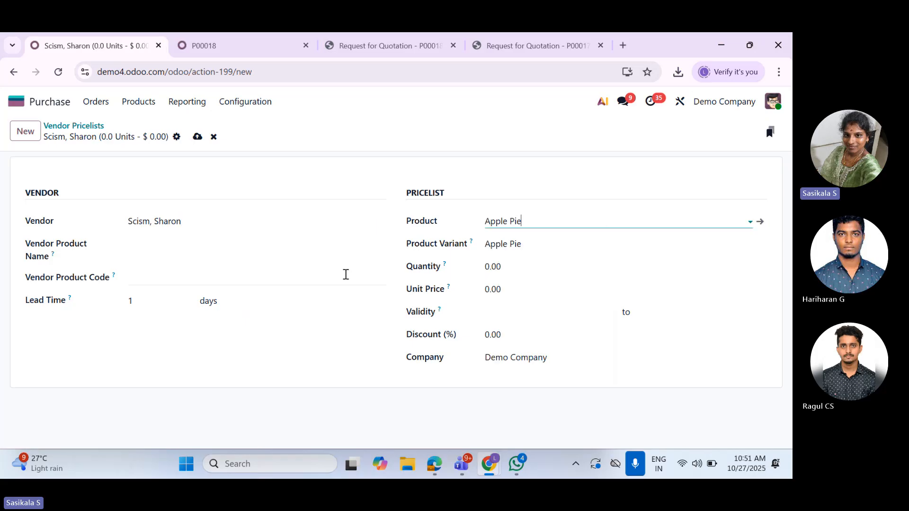
Set the draft pricelist's quantity to 1 and its unit price to 100
left_click_drag(515, 265, 485, 267)
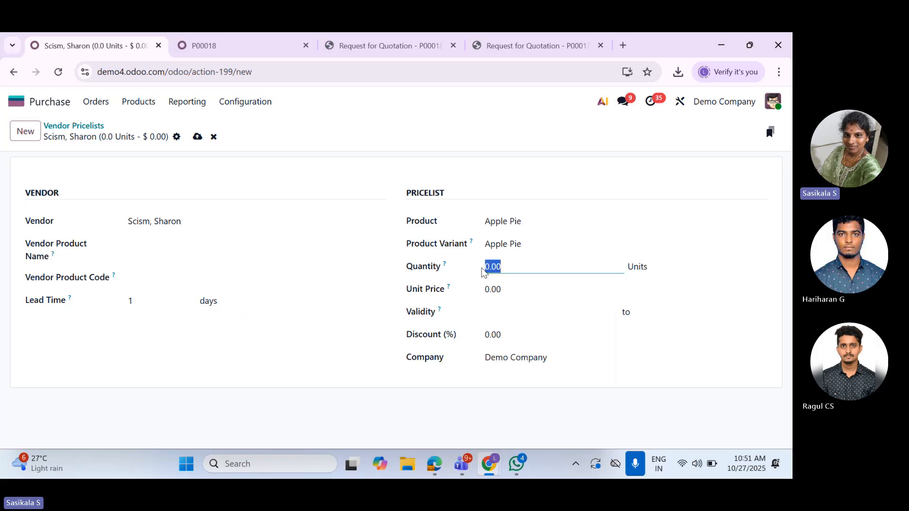
type("1")
left_click(514, 287)
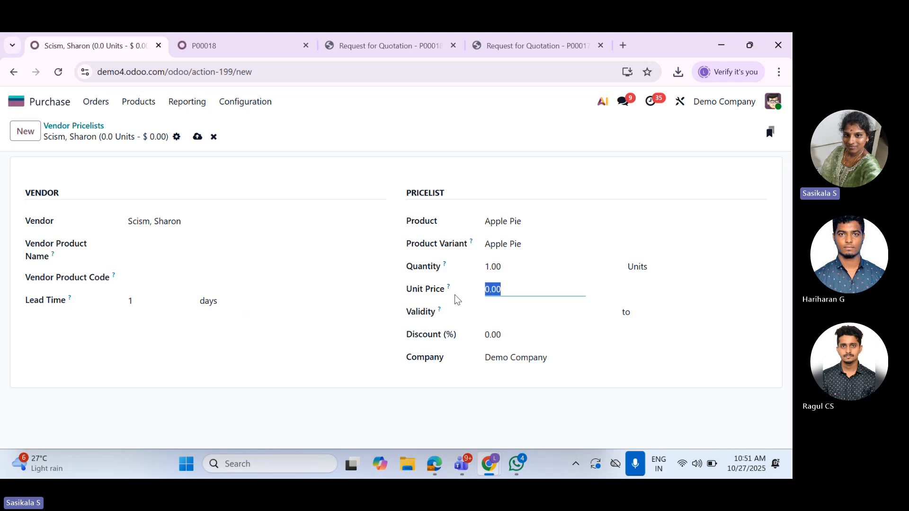
type("100")
left_click(328, 371)
Check the validity, discount, vendor product name and lead time fields, and discard the draft pricelist
left_click(496, 316)
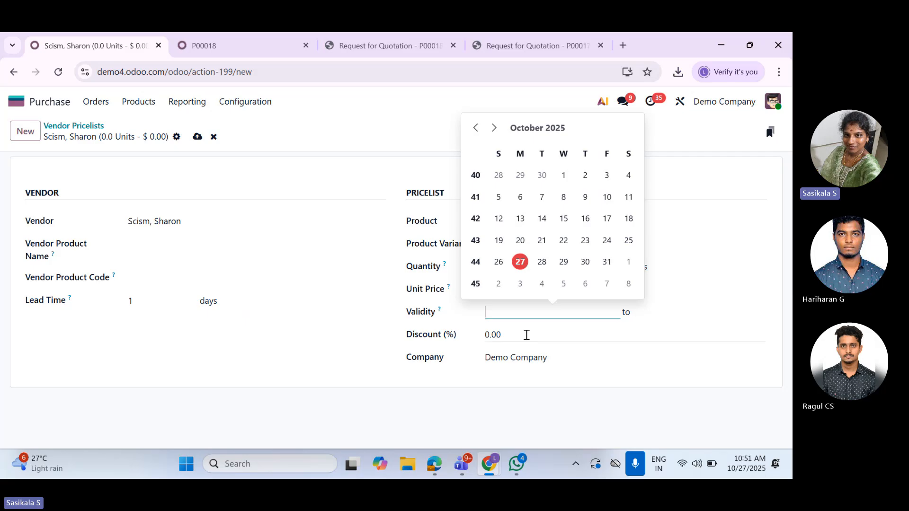
left_click(525, 334)
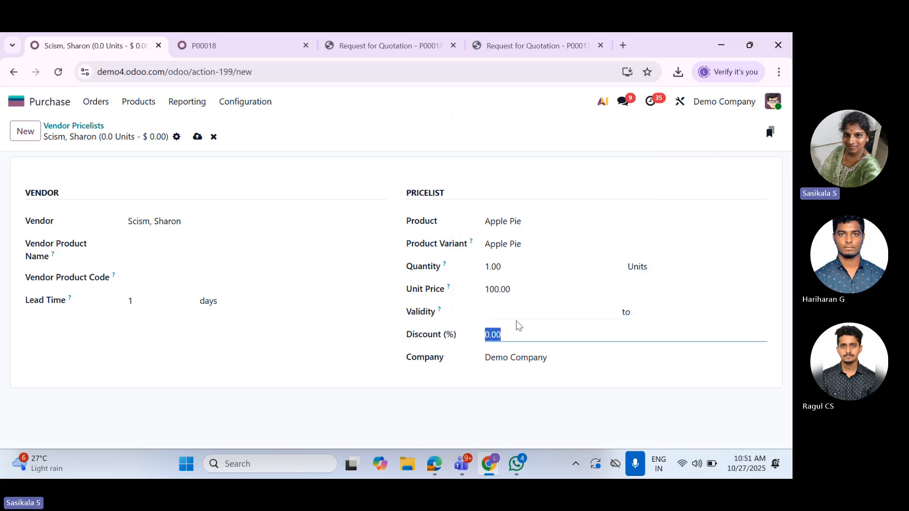
left_click(185, 242)
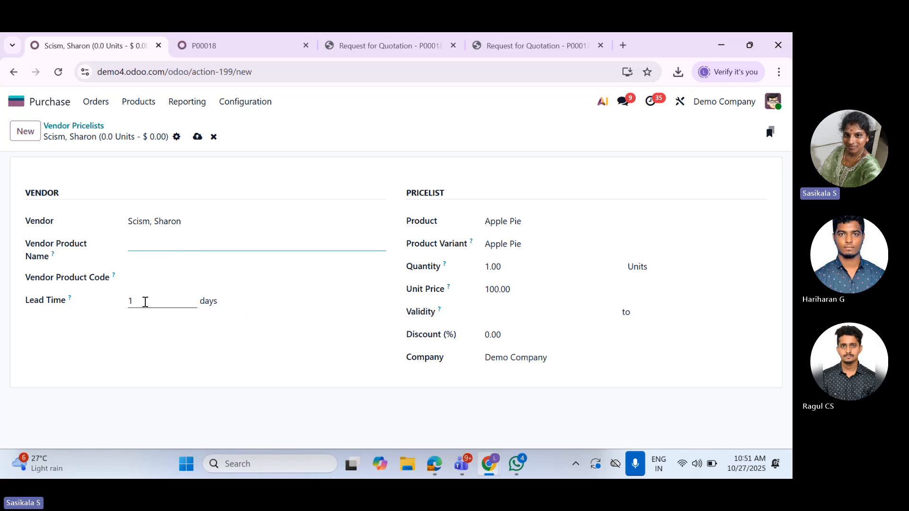
left_click(145, 302)
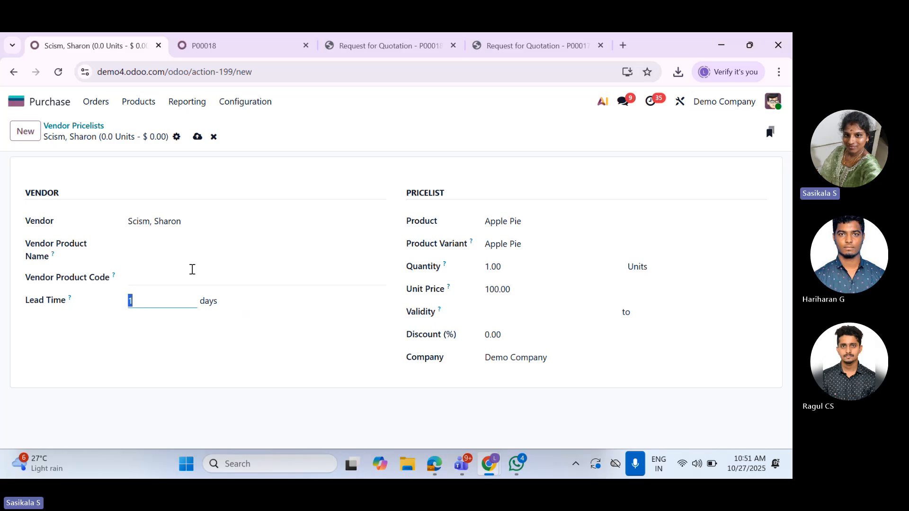
left_click(214, 136)
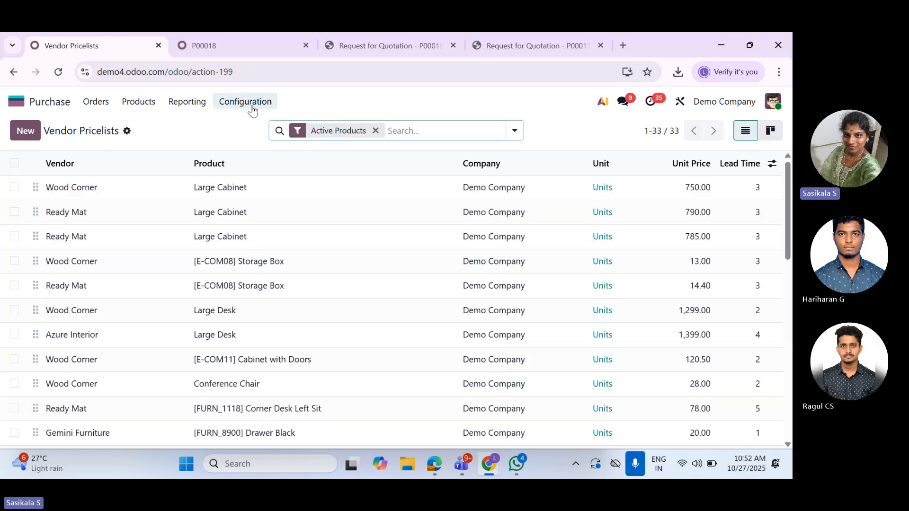
View the product Attributes list and look through the product Categories in the purchase configuration
left_click(252, 110)
left_click(270, 178)
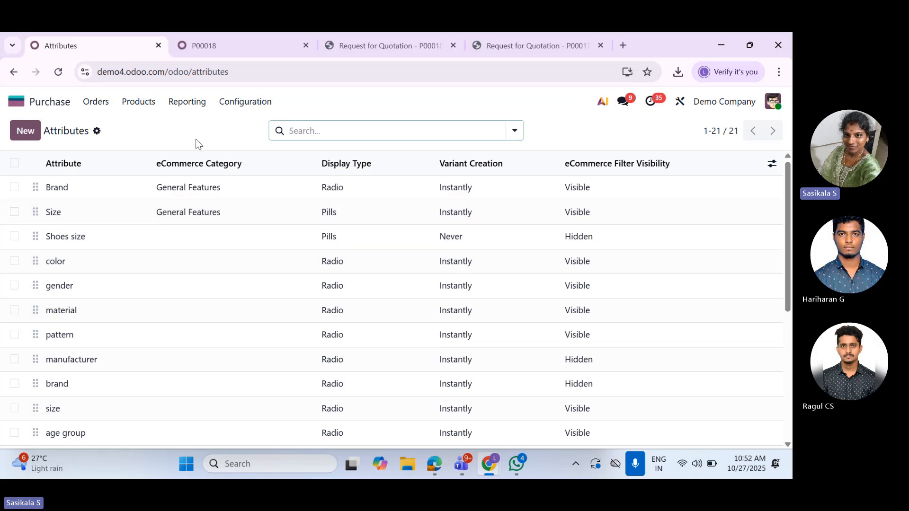
left_click(242, 102)
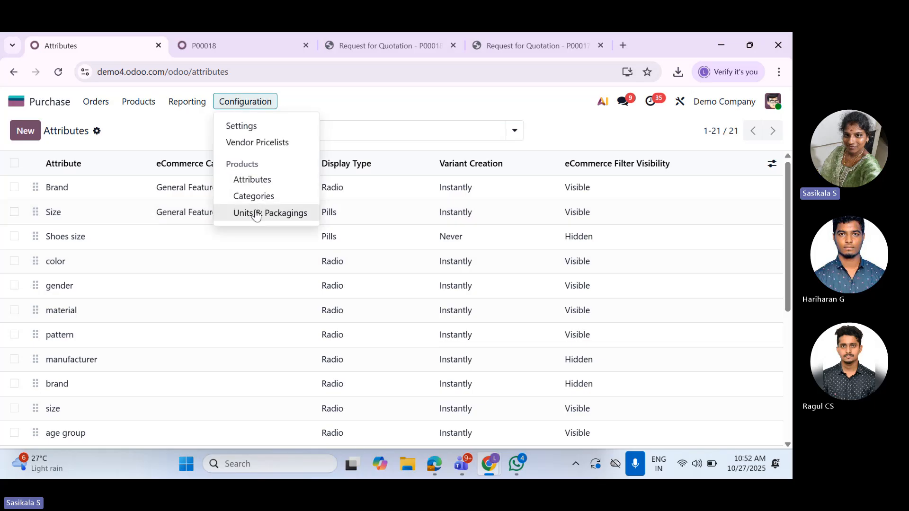
left_click(283, 196)
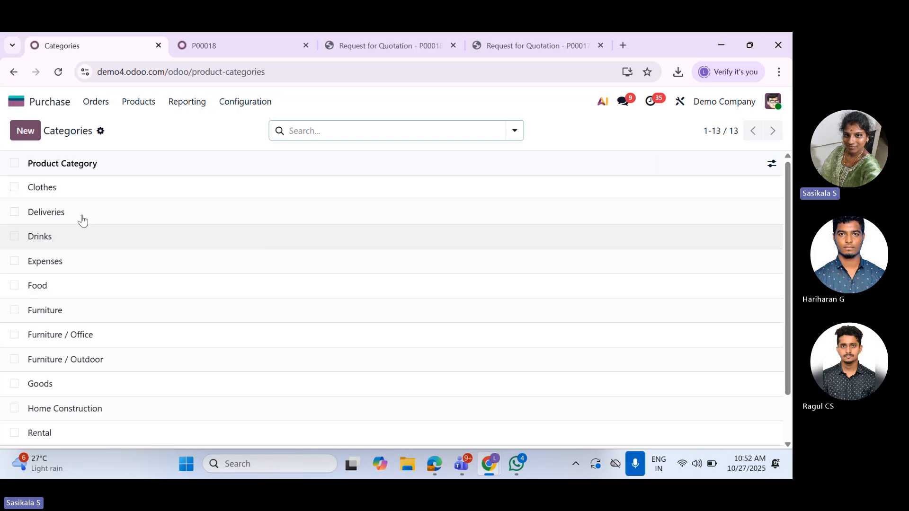
scroll(68, 284, "down", 1)
scroll(108, 308, "up", 2)
Open Units & Packagings in the purchase configuration and look through the units and their reference units
left_click(248, 100)
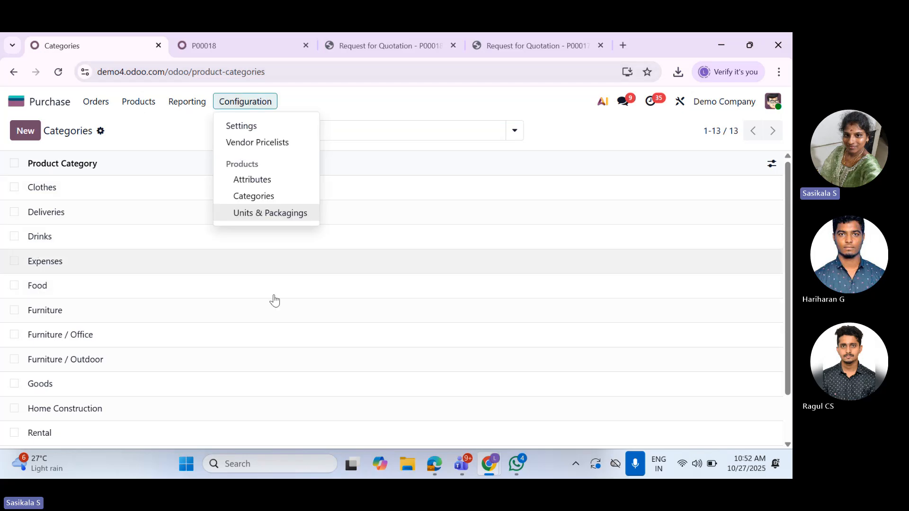
left_click(270, 214)
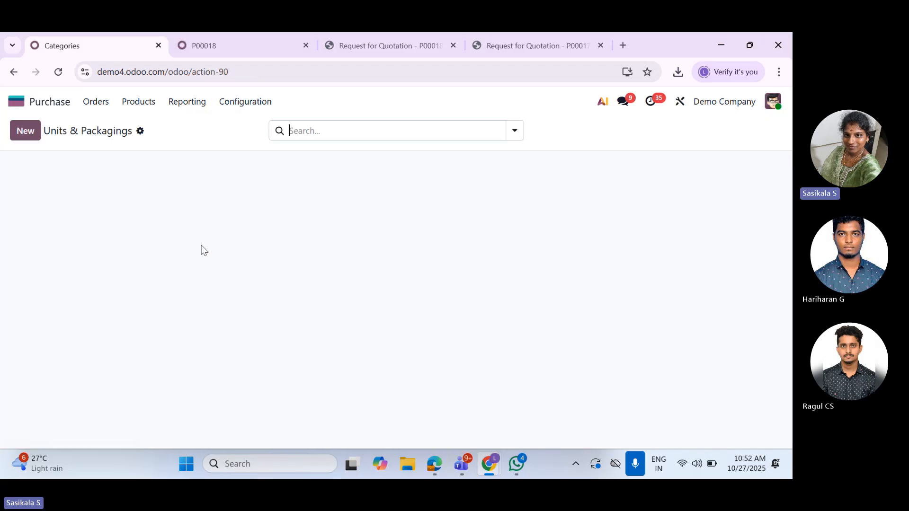
scroll(114, 293, "down", 4)
scroll(125, 326, "up", 4)
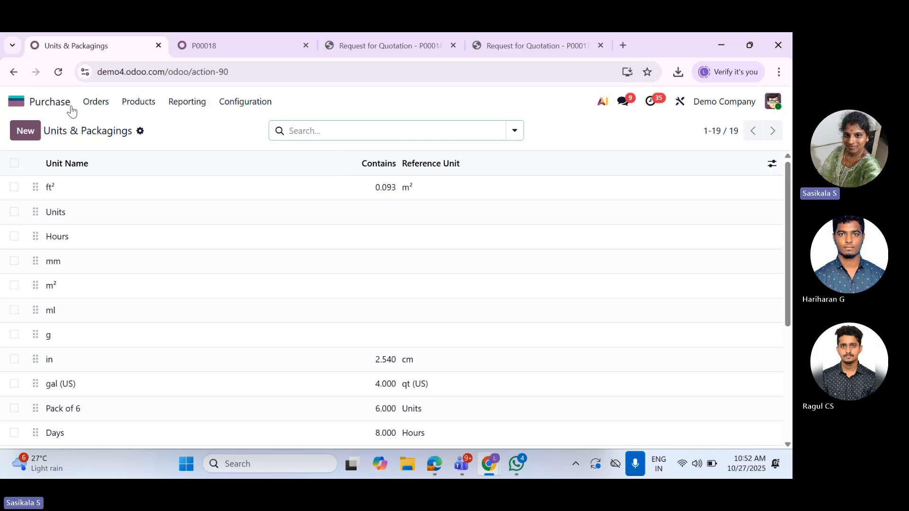
Leave the Purchase module and return to the home screen with all apps
left_click(187, 102)
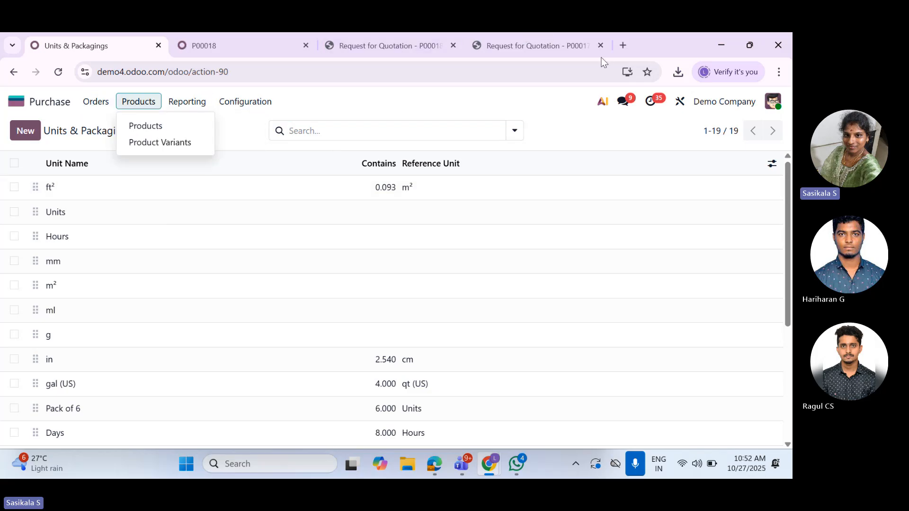
left_click(18, 107)
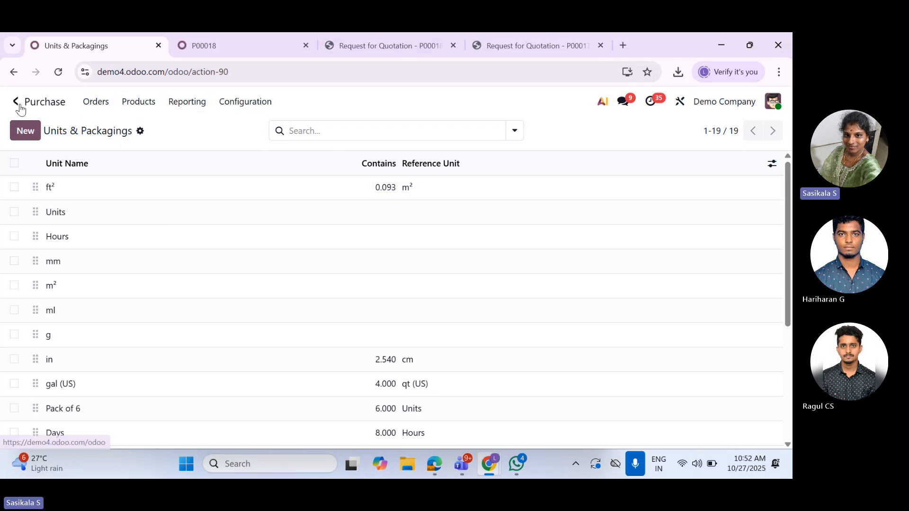
left_click(19, 107)
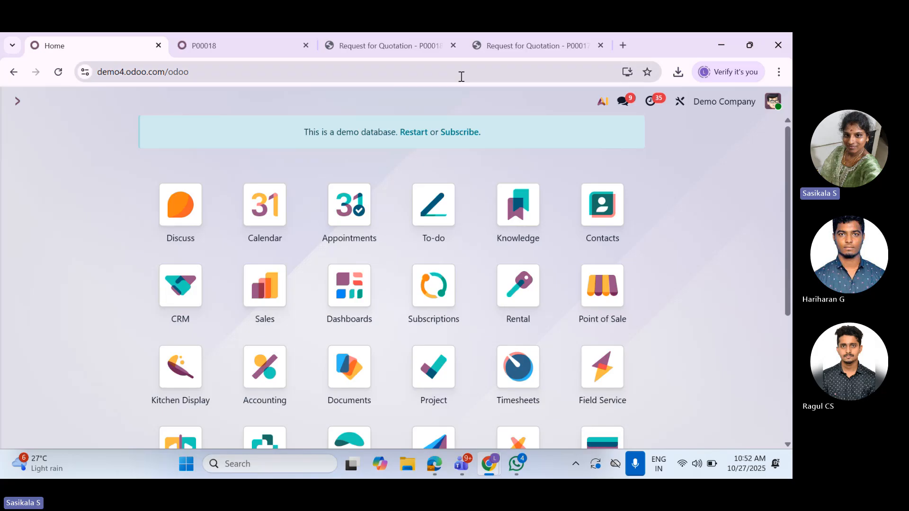
left_click(441, 49)
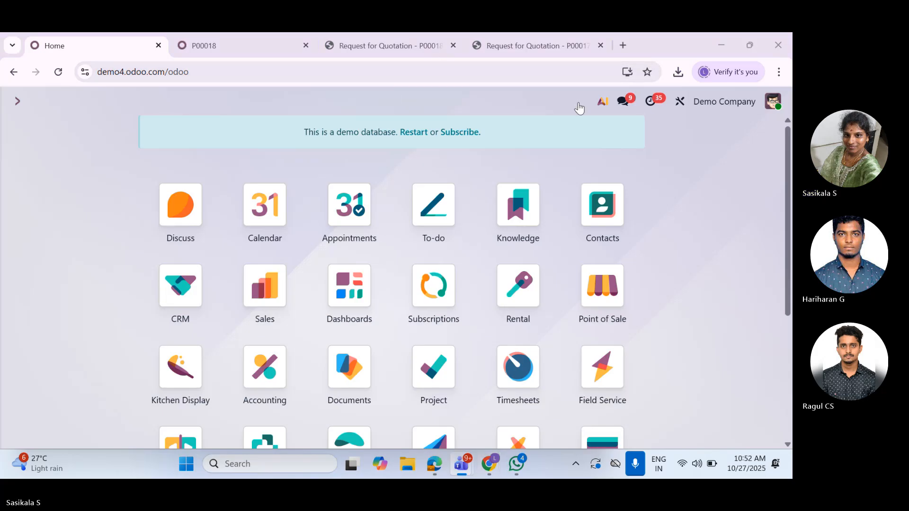